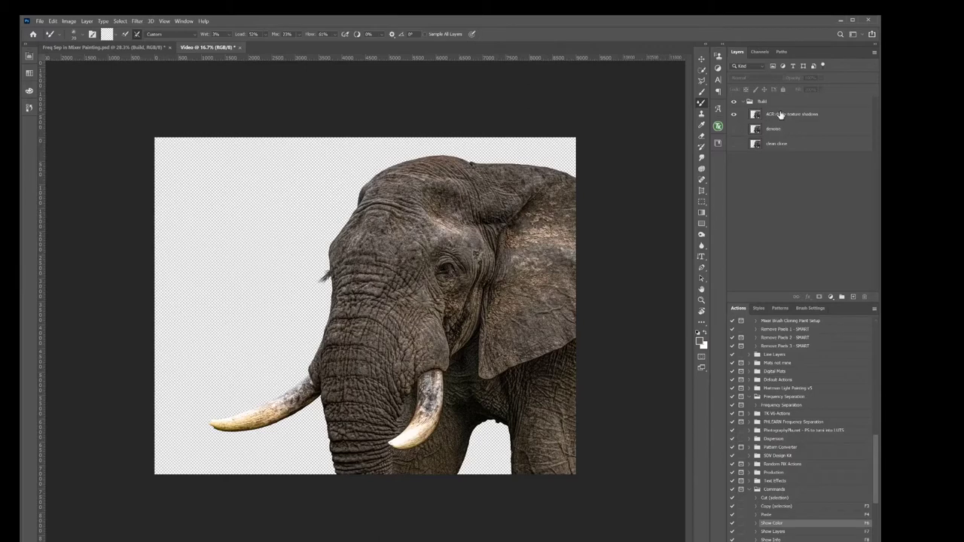
Step: Select the ACR clarity texture shadows layer and enlarge the view around the elephant's eye and ear
{"action": "left_click", "coordinate": [775, 115]}
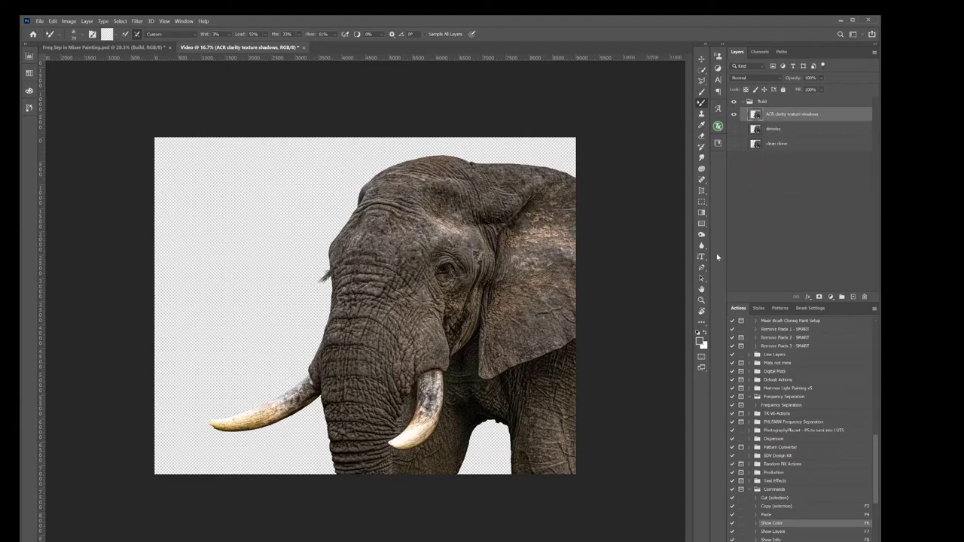
{"action": "left_click", "coordinate": [702, 301]}
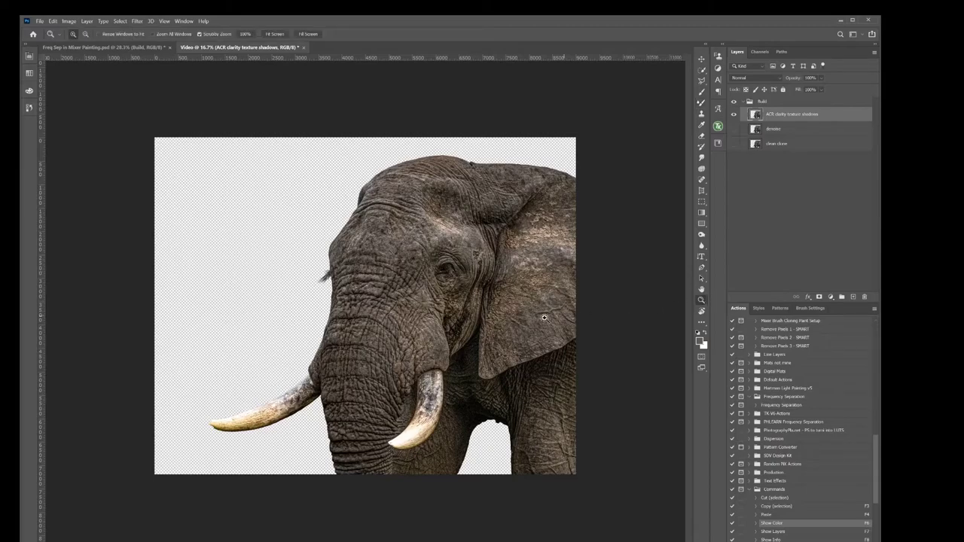
{"action": "left_click", "coordinate": [520, 337]}
{"action": "mouse_move", "coordinate": [519, 337]}
{"action": "left_mouse_down"}
{"action": "mouse_move", "coordinate": [470, 335]}
{"action": "mouse_move", "coordinate": [510, 332]}
{"action": "left_mouse_up"}
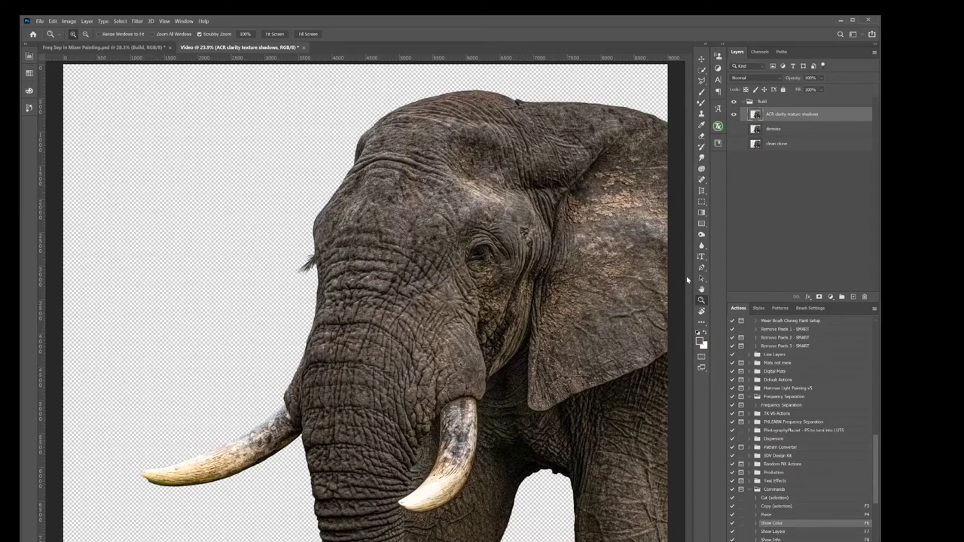
{"action": "left_click", "coordinate": [558, 421], "text": "alt"}
{"action": "left_click_drag", "start_coordinate": [558, 404], "coordinate": [583, 404]}
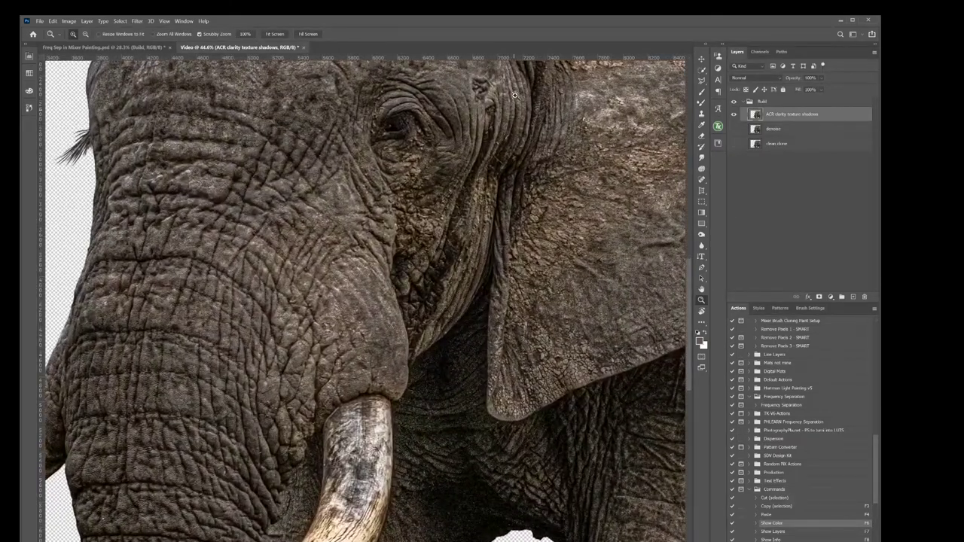
{"action": "left_click_drag", "start_coordinate": [691, 305], "coordinate": [692, 274]}
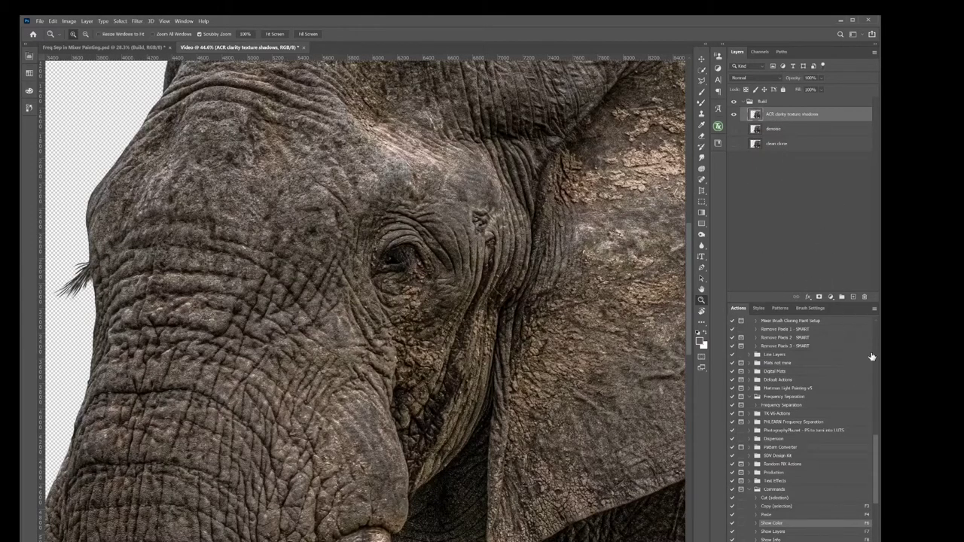
Step: Collapse the Painting Setups action set and the expanded personal action set above it
{"action": "scroll", "coordinate": [878, 471], "scroll_direction": "down", "scroll_amount": 4}
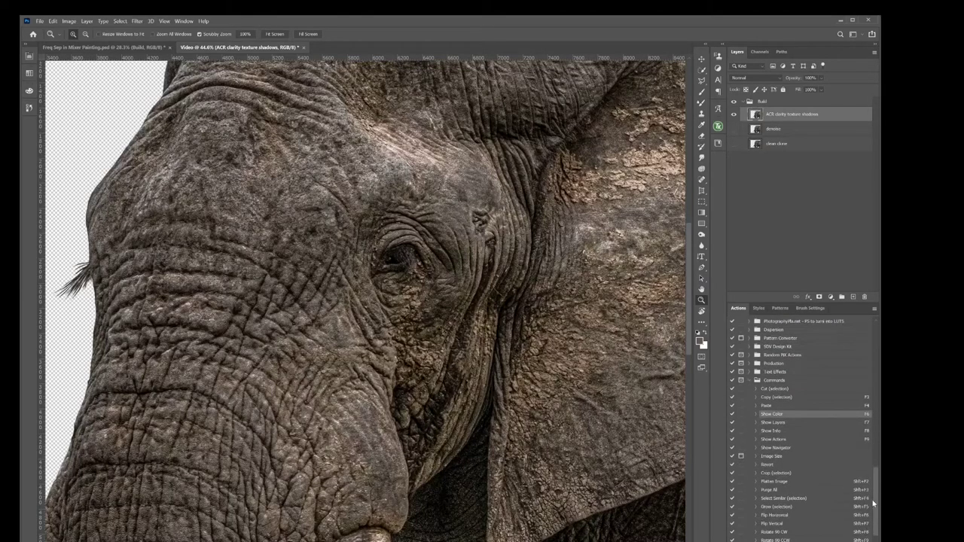
{"action": "scroll", "coordinate": [751, 384], "scroll_direction": "up", "scroll_amount": 6}
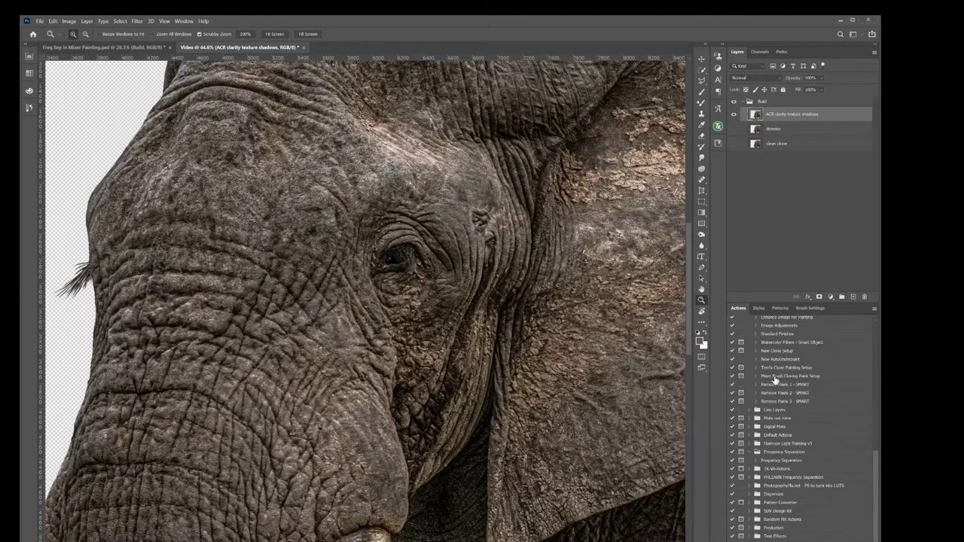
{"action": "scroll", "coordinate": [878, 458], "scroll_direction": "up", "scroll_amount": 4}
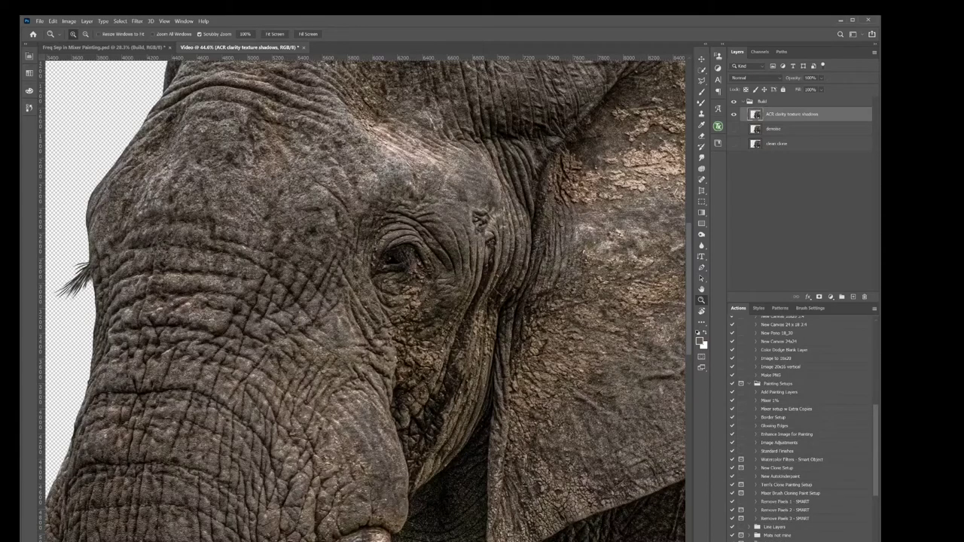
{"action": "left_click", "coordinate": [749, 386]}
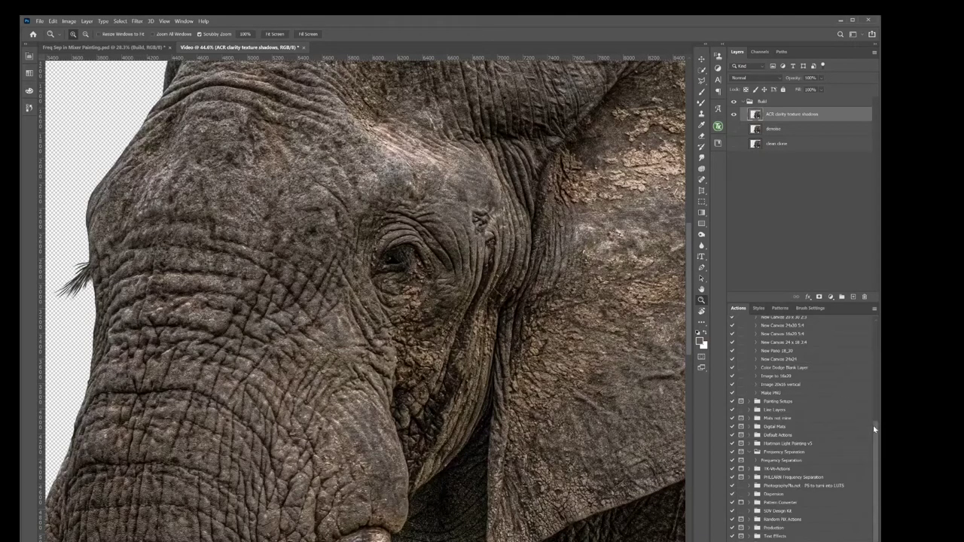
{"action": "scroll", "coordinate": [873, 425], "scroll_direction": "up", "scroll_amount": 4}
{"action": "scroll", "coordinate": [795, 331], "scroll_direction": "up", "scroll_amount": 5}
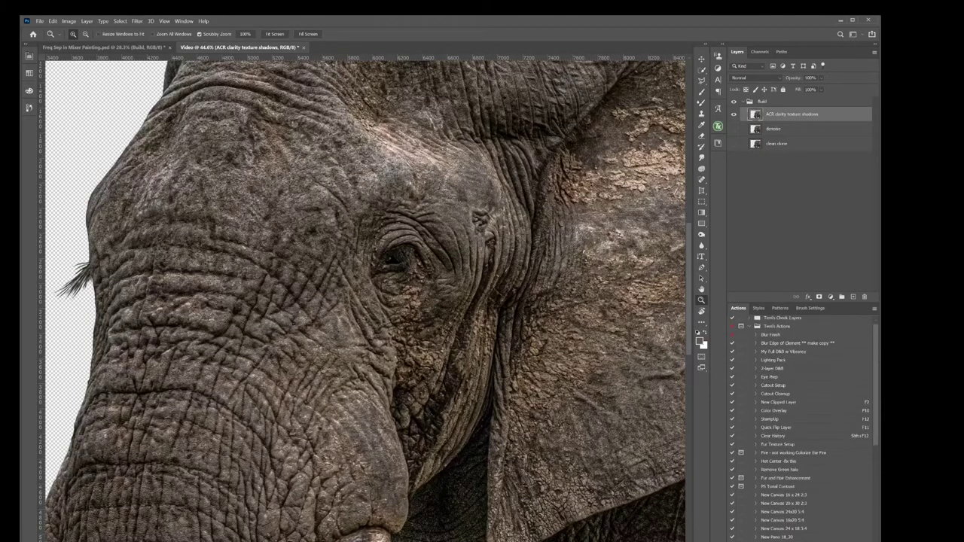
{"action": "scroll", "coordinate": [750, 330], "scroll_direction": "up", "scroll_amount": 1}
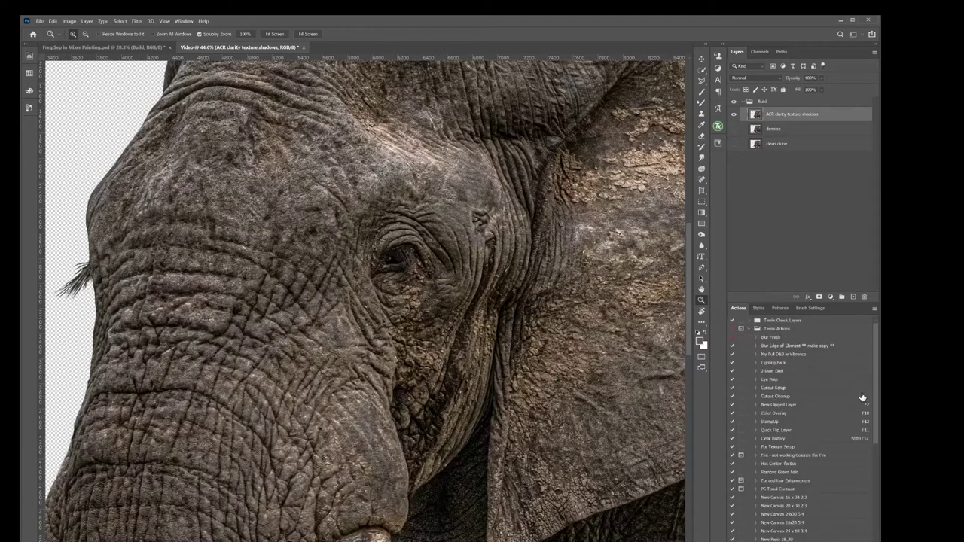
{"action": "scroll", "coordinate": [878, 405], "scroll_direction": "down", "scroll_amount": 1}
{"action": "left_click_drag", "start_coordinate": [878, 405], "coordinate": [880, 439]}
{"action": "scroll", "coordinate": [879, 430], "scroll_direction": "up", "scroll_amount": 5}
{"action": "left_click", "coordinate": [751, 330]}
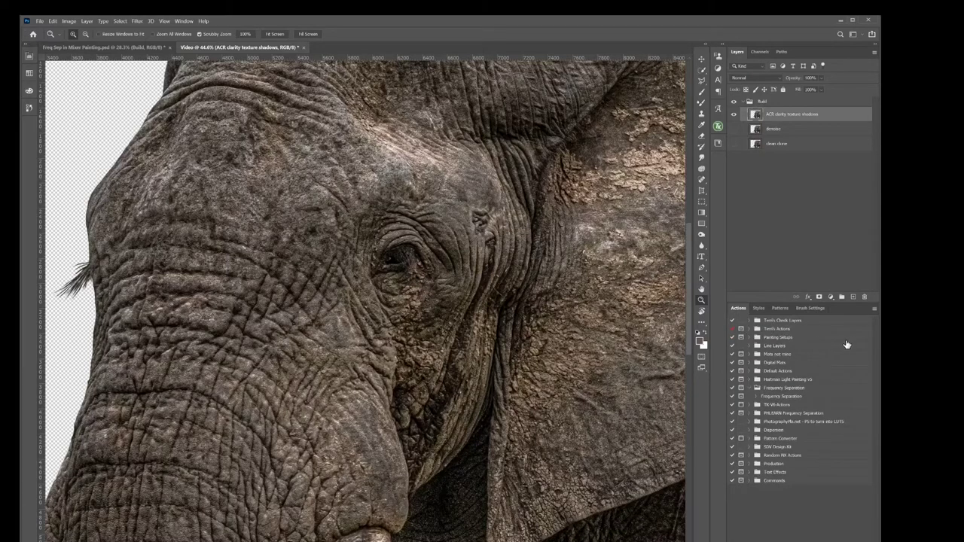
Step: Run the Frequency Separation action on the ACR clarity texture shadows layer
{"action": "left_click", "coordinate": [791, 398]}
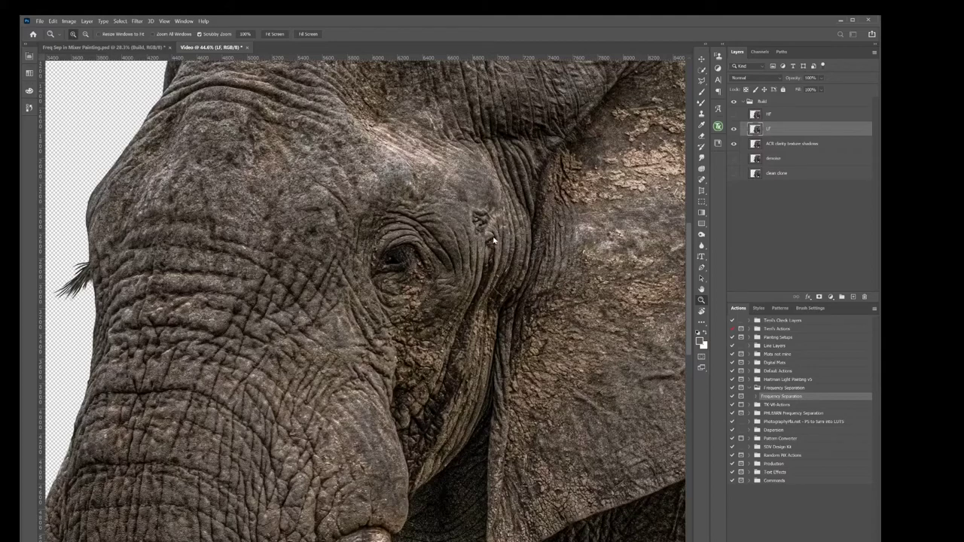
{"action": "key", "text": "space"}
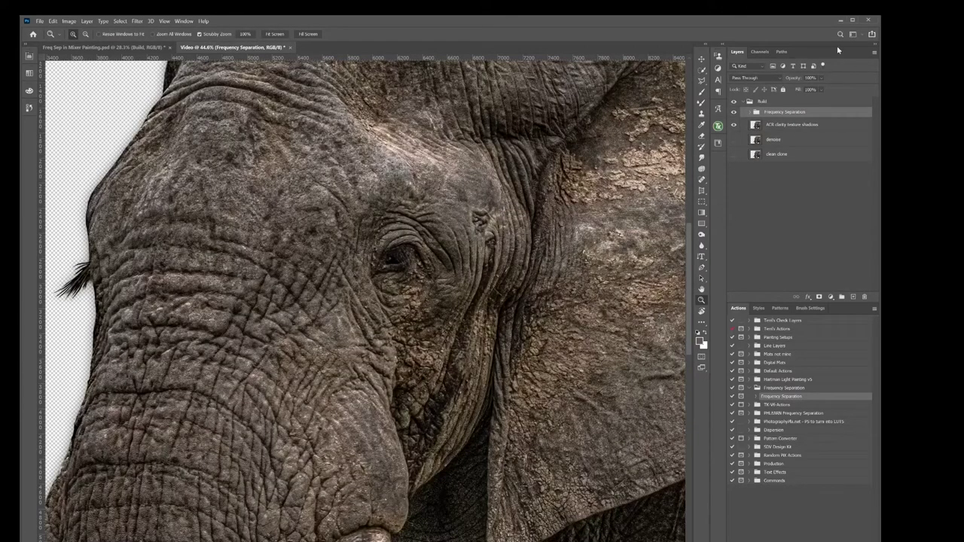
Step: Hide the ACR clarity texture shadows layer and inspect the Frequency Separation group's LF and HF layers one at a time
{"action": "left_click", "coordinate": [735, 124]}
{"action": "left_click", "coordinate": [750, 112]}
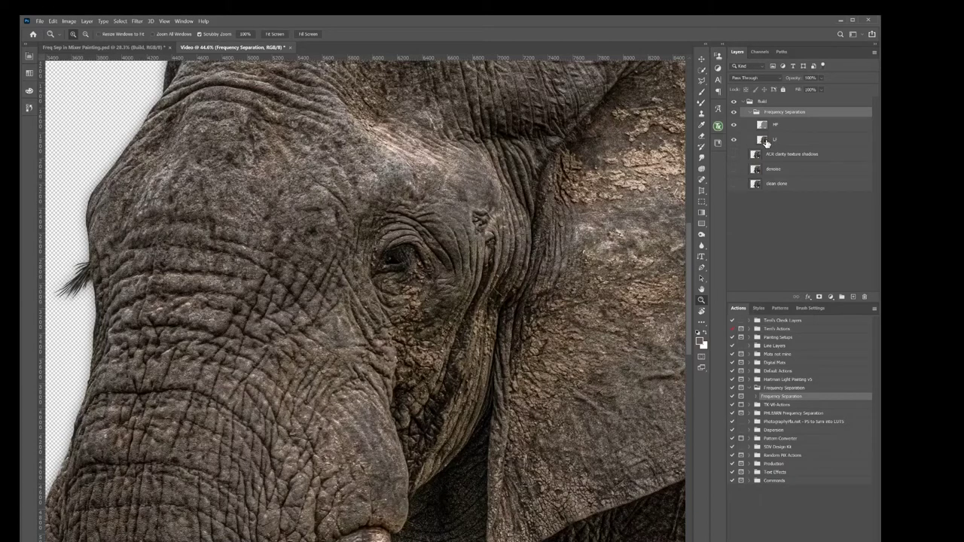
{"action": "left_click", "coordinate": [734, 140], "text": "alt"}
{"action": "left_click", "coordinate": [765, 141]}
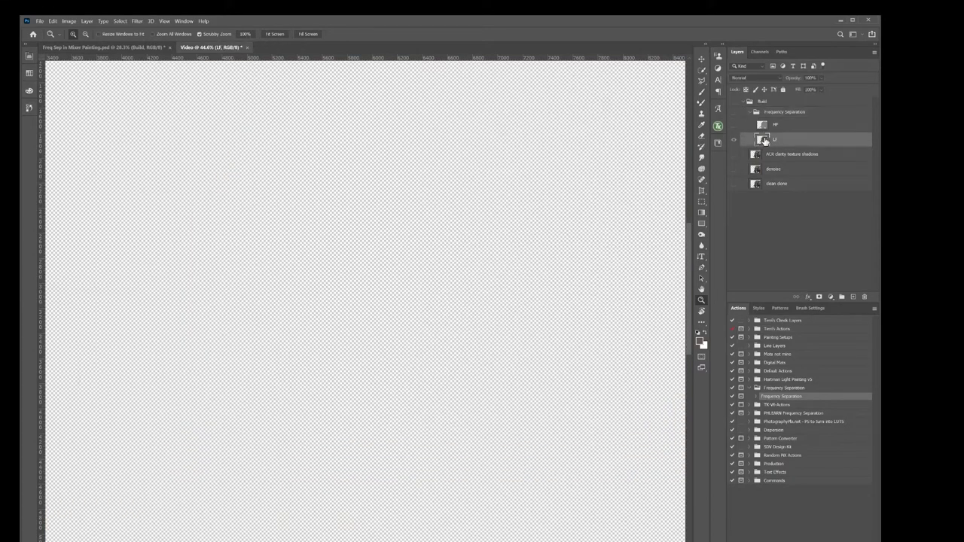
{"action": "left_click", "coordinate": [735, 140], "text": "alt"}
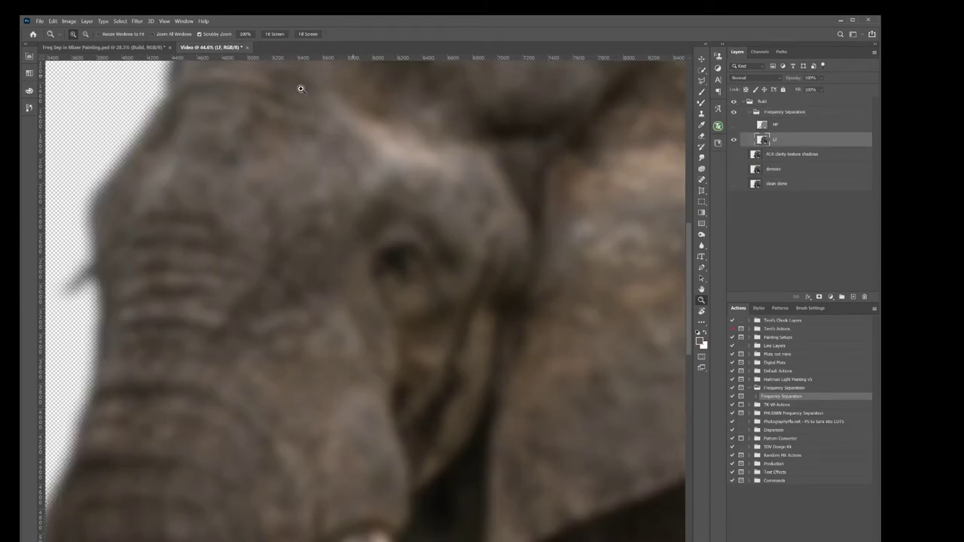
{"action": "left_click", "coordinate": [736, 140]}
{"action": "left_click", "coordinate": [735, 126]}
{"action": "left_click", "coordinate": [767, 126]}
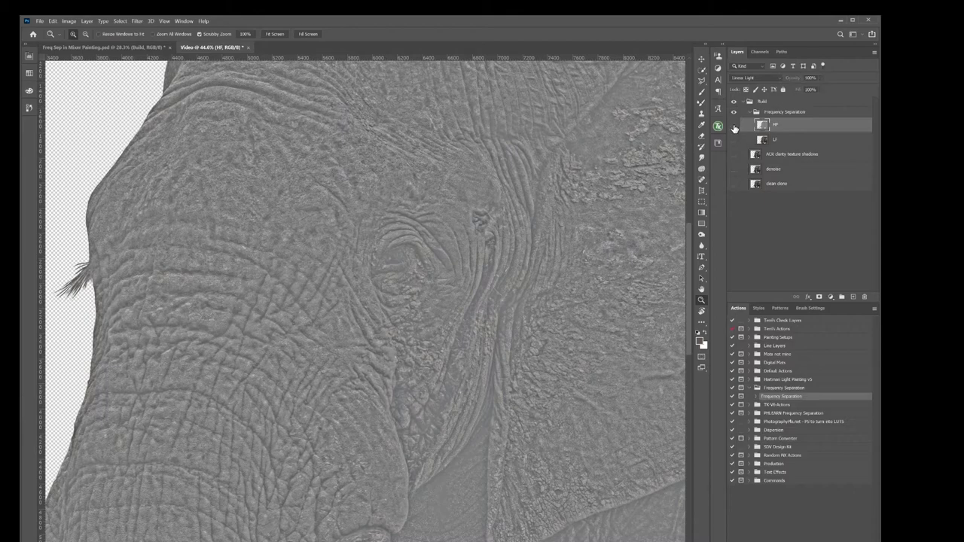
Step: Hide the HF layer and make the ACR clarity texture shadows layer active and visible, with the Frequency Separation group collapsed
{"action": "left_click", "coordinate": [734, 128]}
{"action": "left_click", "coordinate": [750, 113]}
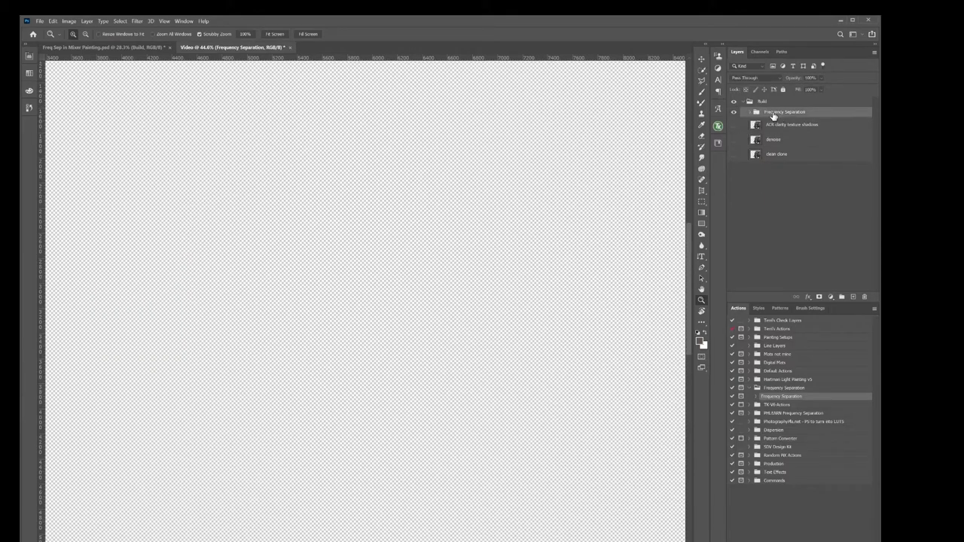
{"action": "left_click", "coordinate": [781, 127]}
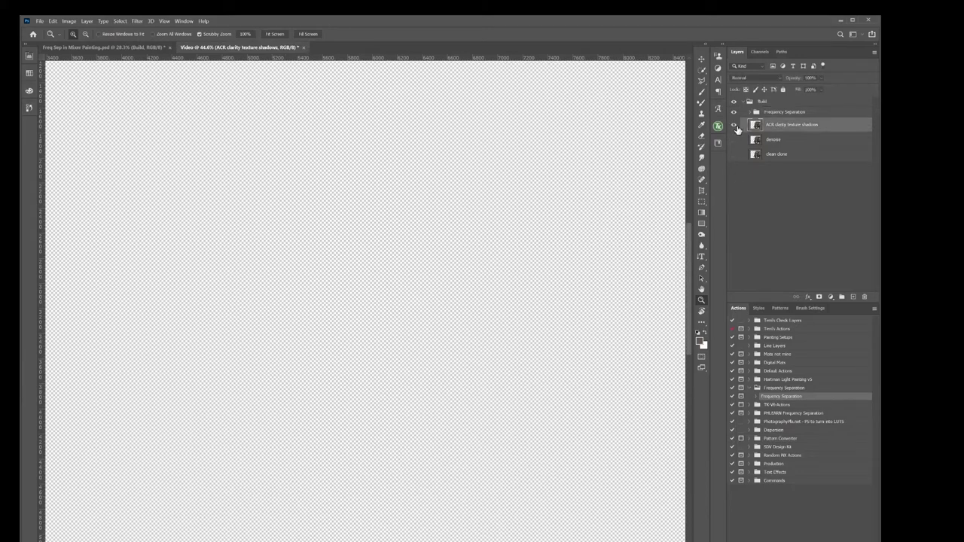
{"action": "left_click", "coordinate": [735, 125]}
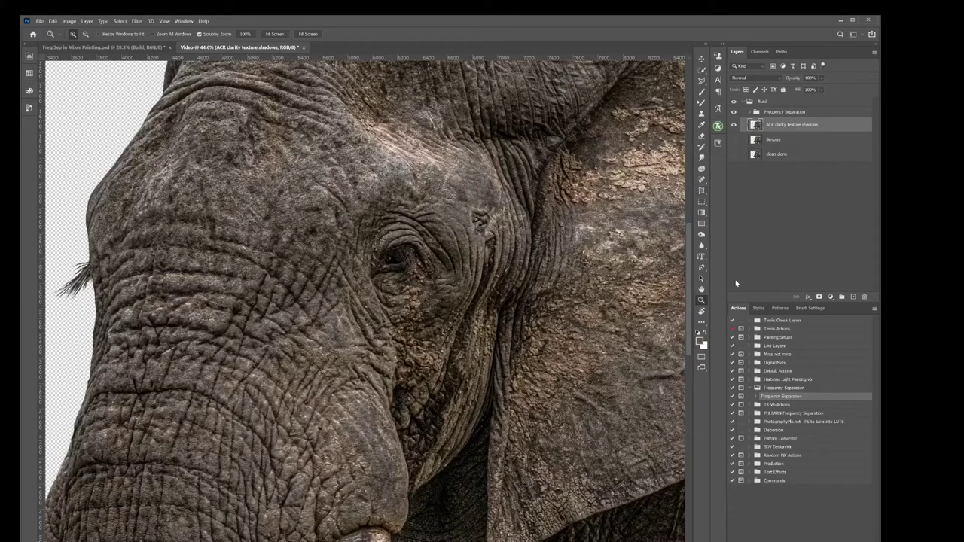
Step: Run the Mixer 1% action from the Painting Setups set on the ACR clarity texture shadows layer
{"action": "left_click", "coordinate": [748, 329]}
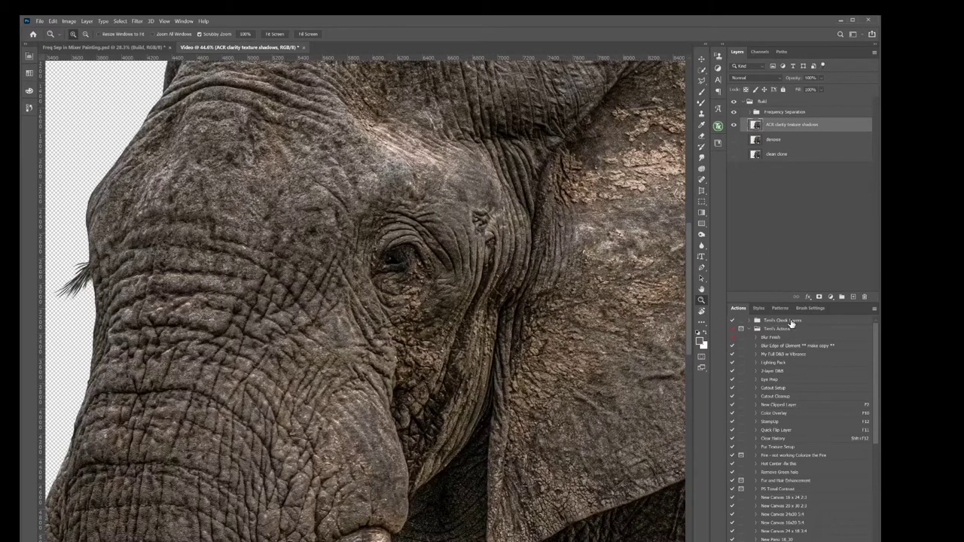
{"action": "left_click", "coordinate": [748, 330]}
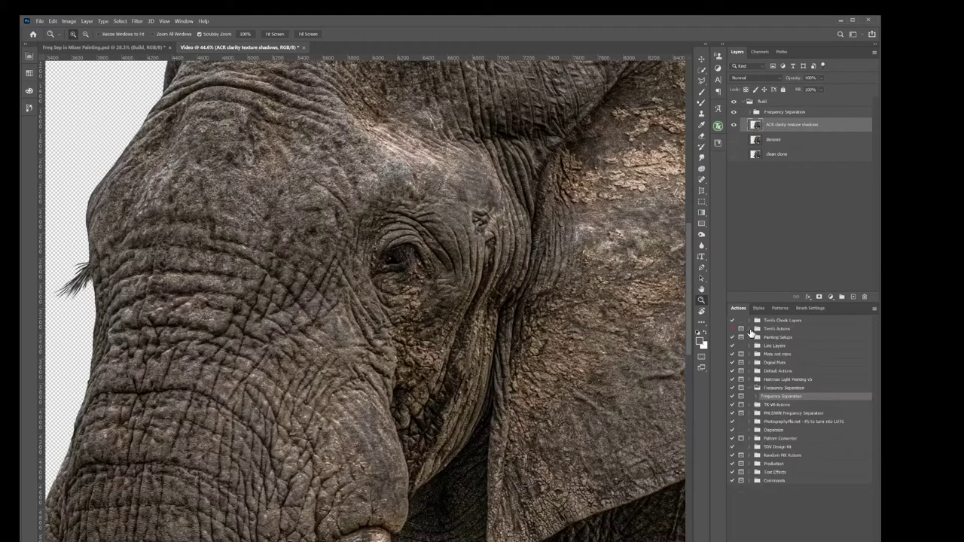
{"action": "left_click", "coordinate": [749, 338]}
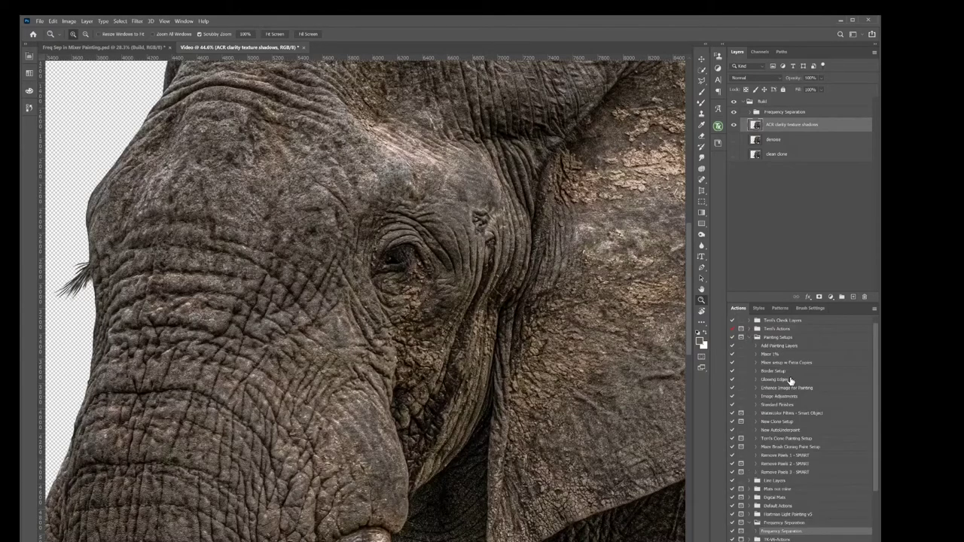
{"action": "left_click", "coordinate": [772, 355]}
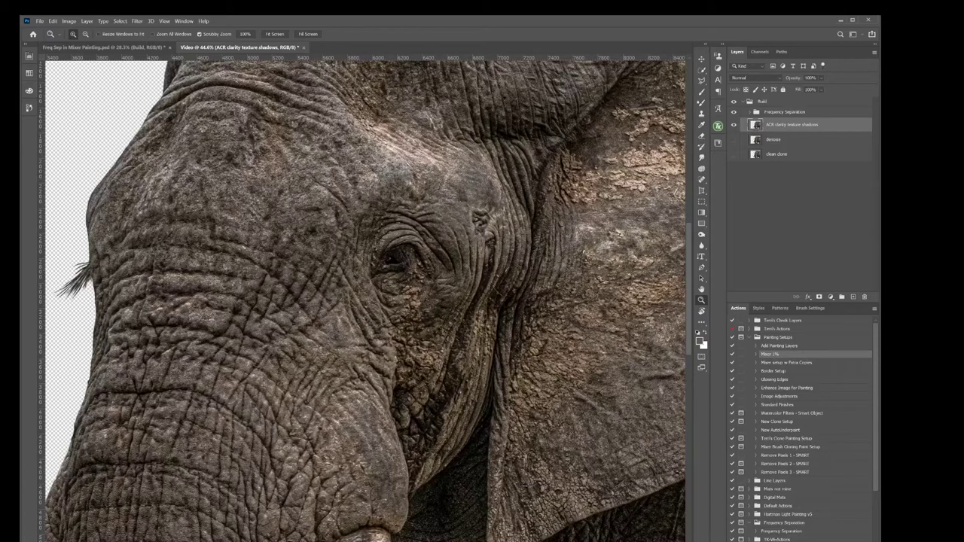
{"action": "left_click", "coordinate": [764, 127]}
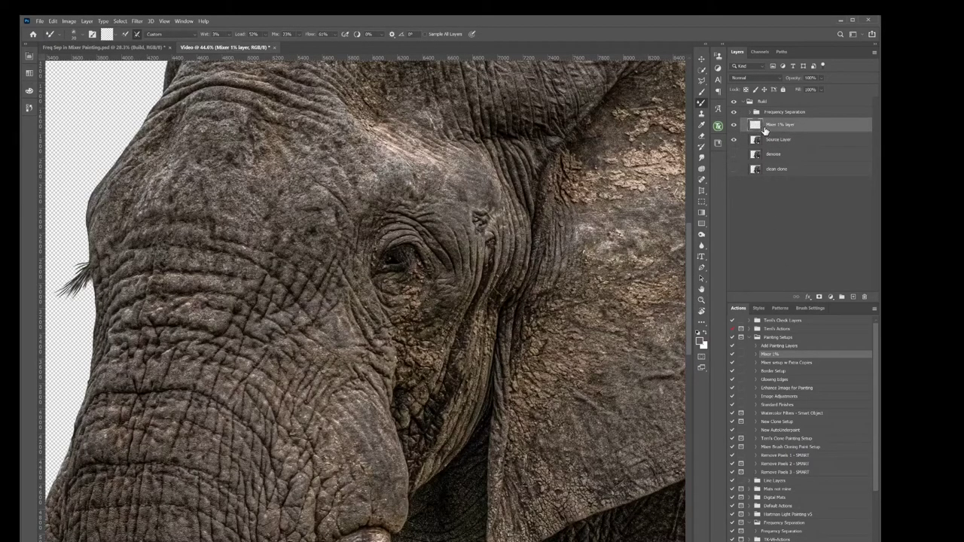
Step: Check the Source Layer's visibility, keep it shown, and lower its opacity to about 60%
{"action": "left_click", "coordinate": [734, 140]}
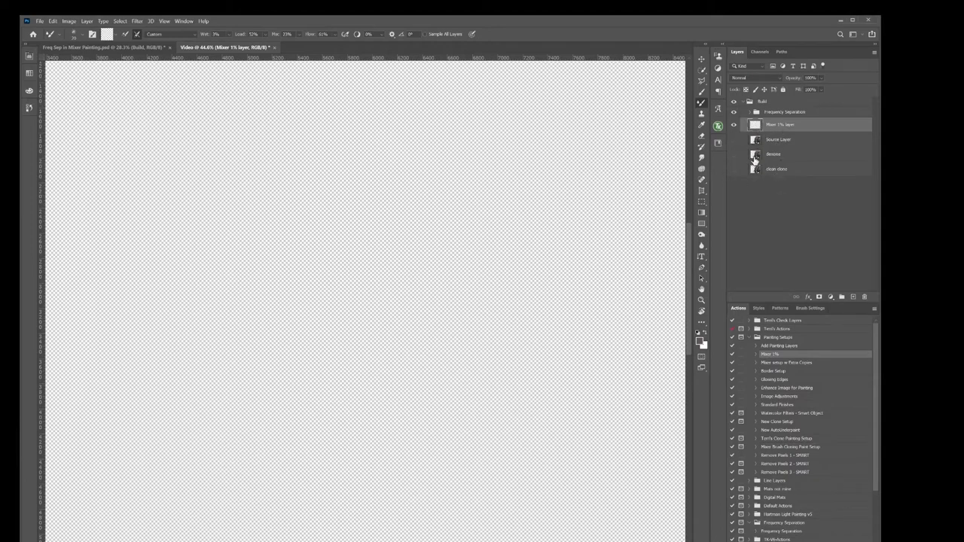
{"action": "left_click", "coordinate": [734, 140]}
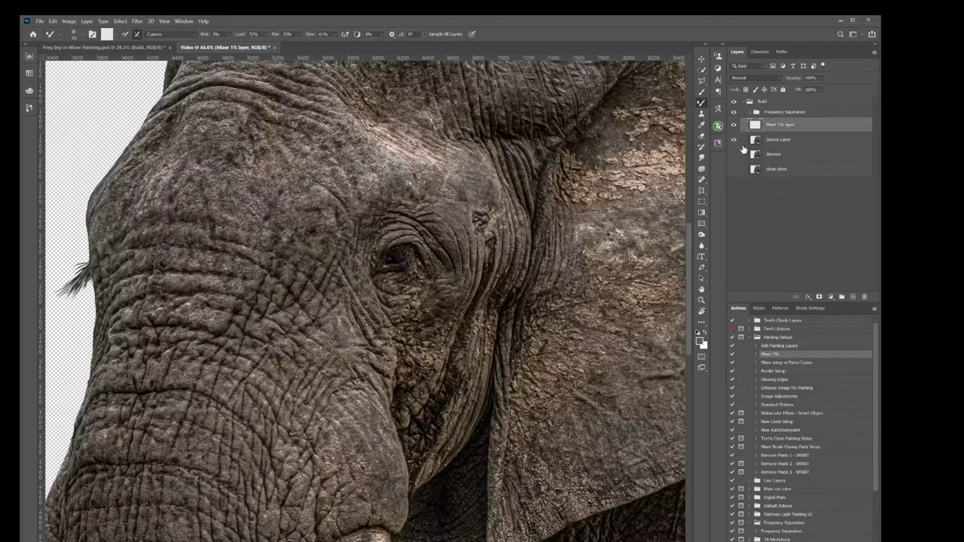
{"action": "left_click", "coordinate": [784, 145]}
{"action": "left_click_drag", "start_coordinate": [788, 80], "coordinate": [794, 79]}
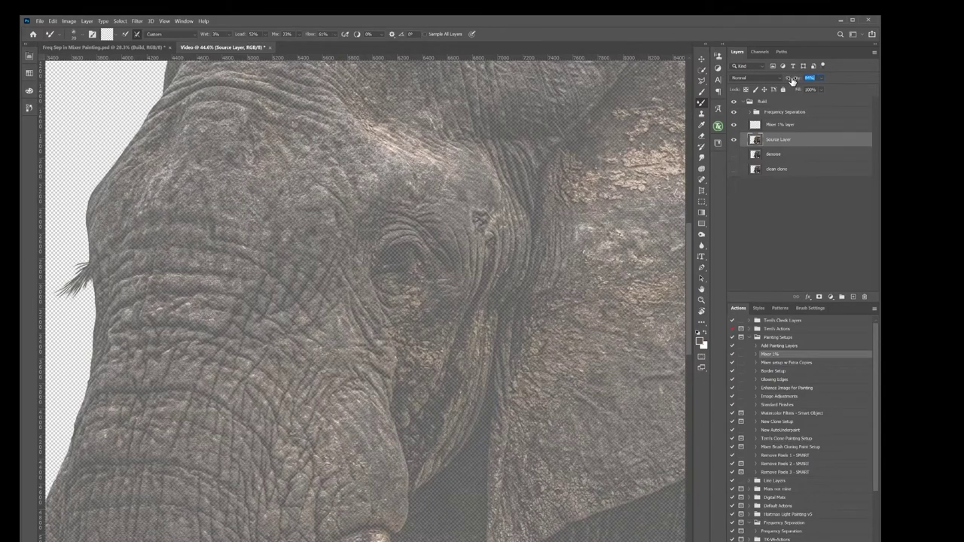
{"action": "left_click_drag", "start_coordinate": [791, 81], "coordinate": [791, 81]}
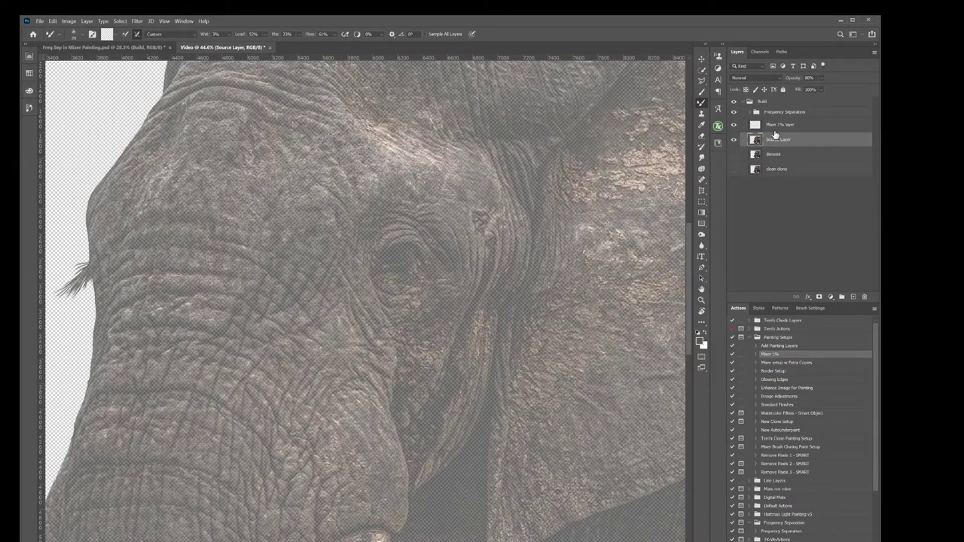
Step: Lock the Source Layer's image pixels and make the Mixer 1% layer active for painting
{"action": "left_click", "coordinate": [758, 126]}
{"action": "left_click", "coordinate": [772, 143]}
{"action": "left_click", "coordinate": [757, 90]}
{"action": "left_click", "coordinate": [761, 125]}
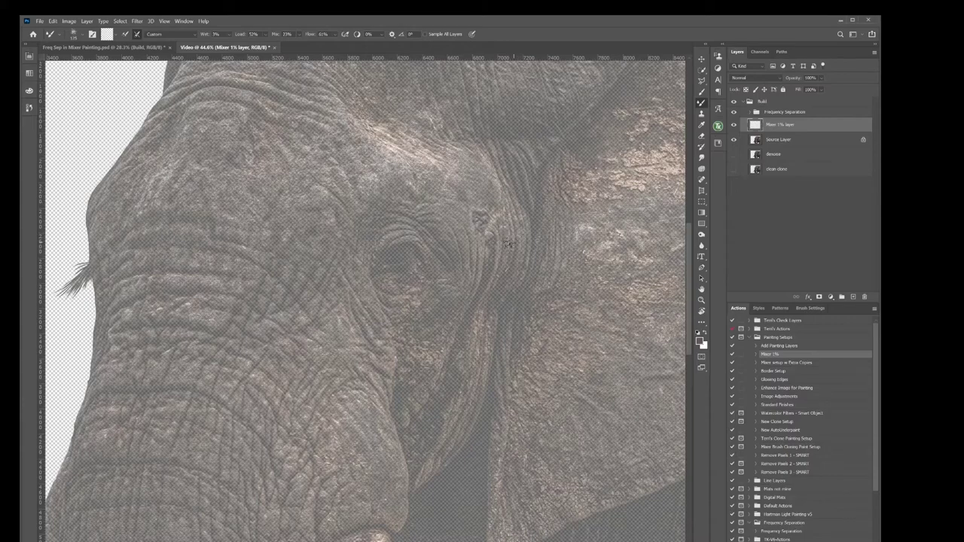
Step: Paint the wrinkled skin around and below the eye with the Mixer Brush on the Mixer 1% layer, leaving the eye unpainted
{"action": "mouse_move", "coordinate": [512, 210]}
{"action": "left_mouse_down"}
{"action": "mouse_move", "coordinate": [492, 296]}
{"action": "mouse_move", "coordinate": [514, 215]}
{"action": "mouse_move", "coordinate": [518, 262]}
{"action": "mouse_move", "coordinate": [473, 308]}
{"action": "left_mouse_up"}
{"action": "left_click_drag", "start_coordinate": [481, 223], "coordinate": [465, 300]}
{"action": "left_click_drag", "start_coordinate": [456, 204], "coordinate": [463, 289]}
{"action": "mouse_move", "coordinate": [437, 216]}
{"action": "left_mouse_down"}
{"action": "mouse_move", "coordinate": [456, 254]}
{"action": "mouse_move", "coordinate": [458, 279]}
{"action": "mouse_move", "coordinate": [446, 256]}
{"action": "mouse_move", "coordinate": [458, 315]}
{"action": "mouse_move", "coordinate": [452, 343]}
{"action": "mouse_move", "coordinate": [436, 303]}
{"action": "mouse_move", "coordinate": [415, 298]}
{"action": "mouse_move", "coordinate": [386, 320]}
{"action": "mouse_move", "coordinate": [393, 336]}
{"action": "mouse_move", "coordinate": [373, 288]}
{"action": "mouse_move", "coordinate": [386, 334]}
{"action": "left_mouse_up"}
{"action": "mouse_move", "coordinate": [377, 289]}
{"action": "left_mouse_down"}
{"action": "mouse_move", "coordinate": [367, 328]}
{"action": "mouse_move", "coordinate": [355, 310]}
{"action": "mouse_move", "coordinate": [384, 354]}
{"action": "mouse_move", "coordinate": [440, 359]}
{"action": "mouse_move", "coordinate": [405, 364]}
{"action": "mouse_move", "coordinate": [395, 422]}
{"action": "mouse_move", "coordinate": [410, 418]}
{"action": "mouse_move", "coordinate": [423, 376]}
{"action": "mouse_move", "coordinate": [437, 380]}
{"action": "left_mouse_up"}
{"action": "mouse_move", "coordinate": [400, 426]}
{"action": "left_mouse_down"}
{"action": "mouse_move", "coordinate": [436, 413]}
{"action": "mouse_move", "coordinate": [410, 448]}
{"action": "mouse_move", "coordinate": [420, 482]}
{"action": "mouse_move", "coordinate": [434, 421]}
{"action": "mouse_move", "coordinate": [443, 456]}
{"action": "mouse_move", "coordinate": [431, 452]}
{"action": "mouse_move", "coordinate": [446, 422]}
{"action": "mouse_move", "coordinate": [446, 437]}
{"action": "mouse_move", "coordinate": [431, 398]}
{"action": "mouse_move", "coordinate": [429, 407]}
{"action": "mouse_move", "coordinate": [452, 362]}
{"action": "mouse_move", "coordinate": [459, 393]}
{"action": "mouse_move", "coordinate": [466, 372]}
{"action": "mouse_move", "coordinate": [462, 428]}
{"action": "mouse_move", "coordinate": [468, 385]}
{"action": "mouse_move", "coordinate": [455, 437]}
{"action": "mouse_move", "coordinate": [475, 369]}
{"action": "mouse_move", "coordinate": [460, 332]}
{"action": "mouse_move", "coordinate": [467, 308]}
{"action": "mouse_move", "coordinate": [480, 339]}
{"action": "mouse_move", "coordinate": [486, 301]}
{"action": "mouse_move", "coordinate": [484, 380]}
{"action": "mouse_move", "coordinate": [475, 343]}
{"action": "mouse_move", "coordinate": [405, 301]}
{"action": "mouse_move", "coordinate": [473, 360]}
{"action": "mouse_move", "coordinate": [419, 315]}
{"action": "mouse_move", "coordinate": [402, 327]}
{"action": "mouse_move", "coordinate": [401, 354]}
{"action": "mouse_move", "coordinate": [425, 339]}
{"action": "mouse_move", "coordinate": [420, 317]}
{"action": "mouse_move", "coordinate": [434, 351]}
{"action": "mouse_move", "coordinate": [376, 359]}
{"action": "mouse_move", "coordinate": [389, 378]}
{"action": "mouse_move", "coordinate": [376, 379]}
{"action": "mouse_move", "coordinate": [328, 294]}
{"action": "mouse_move", "coordinate": [318, 307]}
{"action": "mouse_move", "coordinate": [302, 290]}
{"action": "mouse_move", "coordinate": [311, 273]}
{"action": "mouse_move", "coordinate": [328, 275]}
{"action": "mouse_move", "coordinate": [349, 320]}
{"action": "mouse_move", "coordinate": [339, 273]}
{"action": "mouse_move", "coordinate": [354, 289]}
{"action": "mouse_move", "coordinate": [336, 262]}
{"action": "mouse_move", "coordinate": [344, 253]}
{"action": "mouse_move", "coordinate": [360, 265]}
{"action": "mouse_move", "coordinate": [406, 229]}
{"action": "mouse_move", "coordinate": [391, 239]}
{"action": "mouse_move", "coordinate": [422, 245]}
{"action": "mouse_move", "coordinate": [382, 217]}
{"action": "mouse_move", "coordinate": [416, 199]}
{"action": "mouse_move", "coordinate": [437, 217]}
{"action": "mouse_move", "coordinate": [449, 181]}
{"action": "left_mouse_up"}
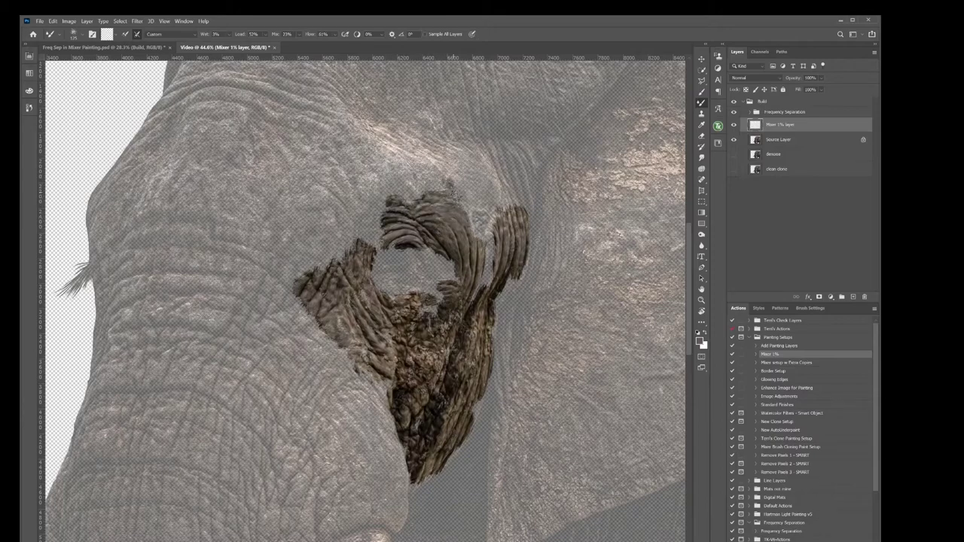
Step: Extend the Mixer Brush painting over the skin folds in front of the ear, the brow and the forehead beside the eye
{"action": "mouse_move", "coordinate": [469, 220]}
{"action": "left_mouse_down"}
{"action": "mouse_move", "coordinate": [485, 209]}
{"action": "mouse_move", "coordinate": [473, 235]}
{"action": "mouse_move", "coordinate": [487, 223]}
{"action": "mouse_move", "coordinate": [485, 287]}
{"action": "mouse_move", "coordinate": [418, 293]}
{"action": "mouse_move", "coordinate": [429, 312]}
{"action": "left_mouse_up"}
{"action": "mouse_move", "coordinate": [444, 273]}
{"action": "left_mouse_down"}
{"action": "mouse_move", "coordinate": [428, 279]}
{"action": "mouse_move", "coordinate": [438, 253]}
{"action": "mouse_move", "coordinate": [455, 283]}
{"action": "left_mouse_up"}
{"action": "mouse_move", "coordinate": [491, 361]}
{"action": "left_mouse_down"}
{"action": "mouse_move", "coordinate": [504, 433]}
{"action": "mouse_move", "coordinate": [501, 324]}
{"action": "mouse_move", "coordinate": [512, 309]}
{"action": "mouse_move", "coordinate": [507, 362]}
{"action": "mouse_move", "coordinate": [514, 249]}
{"action": "mouse_move", "coordinate": [514, 302]}
{"action": "mouse_move", "coordinate": [536, 217]}
{"action": "mouse_move", "coordinate": [531, 283]}
{"action": "mouse_move", "coordinate": [538, 249]}
{"action": "mouse_move", "coordinate": [545, 294]}
{"action": "mouse_move", "coordinate": [551, 179]}
{"action": "mouse_move", "coordinate": [568, 211]}
{"action": "mouse_move", "coordinate": [529, 183]}
{"action": "mouse_move", "coordinate": [511, 141]}
{"action": "mouse_move", "coordinate": [525, 168]}
{"action": "mouse_move", "coordinate": [492, 136]}
{"action": "mouse_move", "coordinate": [492, 172]}
{"action": "mouse_move", "coordinate": [502, 150]}
{"action": "mouse_move", "coordinate": [503, 189]}
{"action": "mouse_move", "coordinate": [519, 202]}
{"action": "mouse_move", "coordinate": [516, 153]}
{"action": "mouse_move", "coordinate": [554, 159]}
{"action": "left_mouse_up"}
{"action": "mouse_move", "coordinate": [474, 143]}
{"action": "left_mouse_down"}
{"action": "mouse_move", "coordinate": [476, 195]}
{"action": "mouse_move", "coordinate": [497, 194]}
{"action": "mouse_move", "coordinate": [421, 122]}
{"action": "mouse_move", "coordinate": [435, 148]}
{"action": "mouse_move", "coordinate": [404, 121]}
{"action": "mouse_move", "coordinate": [407, 142]}
{"action": "mouse_move", "coordinate": [455, 180]}
{"action": "mouse_move", "coordinate": [392, 145]}
{"action": "mouse_move", "coordinate": [422, 193]}
{"action": "mouse_move", "coordinate": [443, 183]}
{"action": "mouse_move", "coordinate": [361, 185]}
{"action": "mouse_move", "coordinate": [333, 162]}
{"action": "mouse_move", "coordinate": [352, 178]}
{"action": "mouse_move", "coordinate": [331, 162]}
{"action": "mouse_move", "coordinate": [340, 169]}
{"action": "mouse_move", "coordinate": [315, 178]}
{"action": "mouse_move", "coordinate": [351, 177]}
{"action": "mouse_move", "coordinate": [340, 162]}
{"action": "mouse_move", "coordinate": [348, 159]}
{"action": "mouse_move", "coordinate": [337, 158]}
{"action": "mouse_move", "coordinate": [374, 150]}
{"action": "mouse_move", "coordinate": [318, 144]}
{"action": "mouse_move", "coordinate": [306, 160]}
{"action": "mouse_move", "coordinate": [292, 149]}
{"action": "mouse_move", "coordinate": [309, 189]}
{"action": "mouse_move", "coordinate": [339, 214]}
{"action": "mouse_move", "coordinate": [357, 208]}
{"action": "mouse_move", "coordinate": [324, 235]}
{"action": "mouse_move", "coordinate": [315, 218]}
{"action": "mouse_move", "coordinate": [309, 245]}
{"action": "mouse_move", "coordinate": [330, 252]}
{"action": "mouse_move", "coordinate": [343, 225]}
{"action": "mouse_move", "coordinate": [348, 243]}
{"action": "mouse_move", "coordinate": [265, 256]}
{"action": "mouse_move", "coordinate": [289, 280]}
{"action": "mouse_move", "coordinate": [309, 258]}
{"action": "left_mouse_up"}
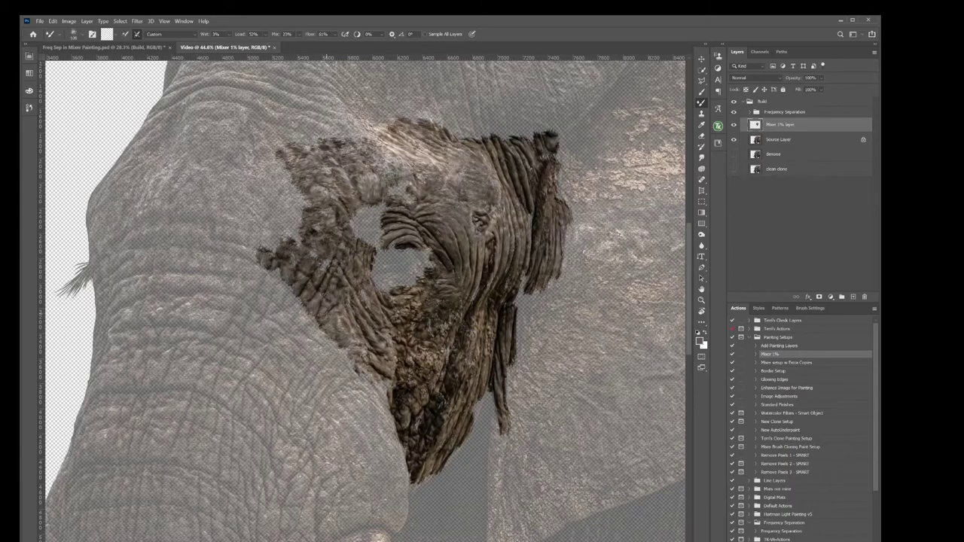
Step: Paint the cheek wrinkles and upper trunk skin from beside the eye down to the tusk's base
{"action": "mouse_move", "coordinate": [272, 295]}
{"action": "left_mouse_down"}
{"action": "mouse_move", "coordinate": [261, 275]}
{"action": "mouse_move", "coordinate": [278, 302]}
{"action": "left_mouse_up"}
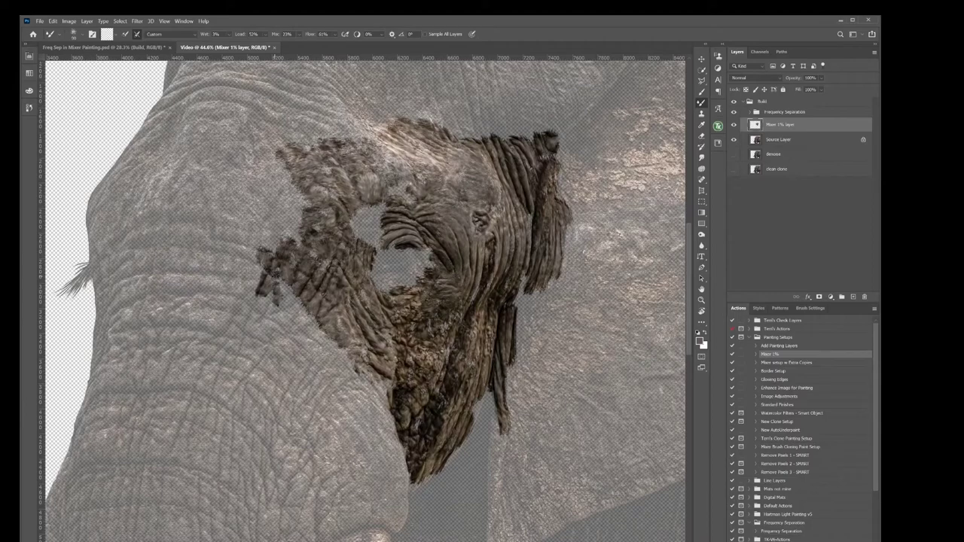
{"action": "mouse_move", "coordinate": [271, 317]}
{"action": "left_mouse_down"}
{"action": "mouse_move", "coordinate": [290, 322]}
{"action": "mouse_move", "coordinate": [277, 306]}
{"action": "mouse_move", "coordinate": [304, 314]}
{"action": "mouse_move", "coordinate": [315, 358]}
{"action": "mouse_move", "coordinate": [341, 350]}
{"action": "mouse_move", "coordinate": [332, 364]}
{"action": "mouse_move", "coordinate": [348, 363]}
{"action": "mouse_move", "coordinate": [333, 366]}
{"action": "mouse_move", "coordinate": [354, 396]}
{"action": "mouse_move", "coordinate": [335, 384]}
{"action": "mouse_move", "coordinate": [343, 381]}
{"action": "mouse_move", "coordinate": [346, 431]}
{"action": "left_mouse_up"}
{"action": "mouse_move", "coordinate": [360, 373]}
{"action": "left_mouse_down"}
{"action": "mouse_move", "coordinate": [384, 404]}
{"action": "mouse_move", "coordinate": [379, 441]}
{"action": "mouse_move", "coordinate": [392, 440]}
{"action": "mouse_move", "coordinate": [357, 433]}
{"action": "mouse_move", "coordinate": [352, 477]}
{"action": "mouse_move", "coordinate": [343, 419]}
{"action": "mouse_move", "coordinate": [326, 390]}
{"action": "mouse_move", "coordinate": [294, 374]}
{"action": "mouse_move", "coordinate": [287, 348]}
{"action": "mouse_move", "coordinate": [264, 363]}
{"action": "mouse_move", "coordinate": [281, 373]}
{"action": "mouse_move", "coordinate": [247, 323]}
{"action": "mouse_move", "coordinate": [268, 325]}
{"action": "mouse_move", "coordinate": [277, 343]}
{"action": "mouse_move", "coordinate": [273, 381]}
{"action": "mouse_move", "coordinate": [257, 392]}
{"action": "mouse_move", "coordinate": [298, 399]}
{"action": "mouse_move", "coordinate": [305, 371]}
{"action": "mouse_move", "coordinate": [306, 418]}
{"action": "mouse_move", "coordinate": [332, 433]}
{"action": "mouse_move", "coordinate": [284, 433]}
{"action": "mouse_move", "coordinate": [323, 450]}
{"action": "mouse_move", "coordinate": [316, 479]}
{"action": "mouse_move", "coordinate": [332, 463]}
{"action": "mouse_move", "coordinate": [323, 537]}
{"action": "mouse_move", "coordinate": [363, 523]}
{"action": "mouse_move", "coordinate": [332, 437]}
{"action": "mouse_move", "coordinate": [399, 466]}
{"action": "mouse_move", "coordinate": [403, 489]}
{"action": "mouse_move", "coordinate": [363, 482]}
{"action": "mouse_move", "coordinate": [379, 522]}
{"action": "mouse_move", "coordinate": [383, 497]}
{"action": "mouse_move", "coordinate": [393, 519]}
{"action": "mouse_move", "coordinate": [400, 511]}
{"action": "mouse_move", "coordinate": [393, 484]}
{"action": "left_mouse_up"}
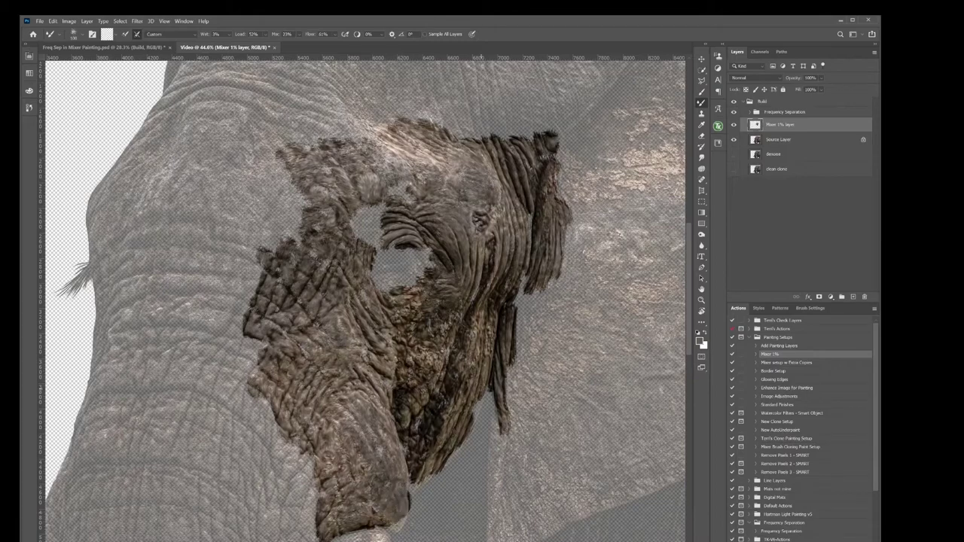
Step: Paint down the ear's front edge and the dark gap behind the cheek on the Mixer 1% layer, with the Source Layer at 100% opacity
{"action": "left_click_drag", "start_coordinate": [494, 414], "coordinate": [488, 518]}
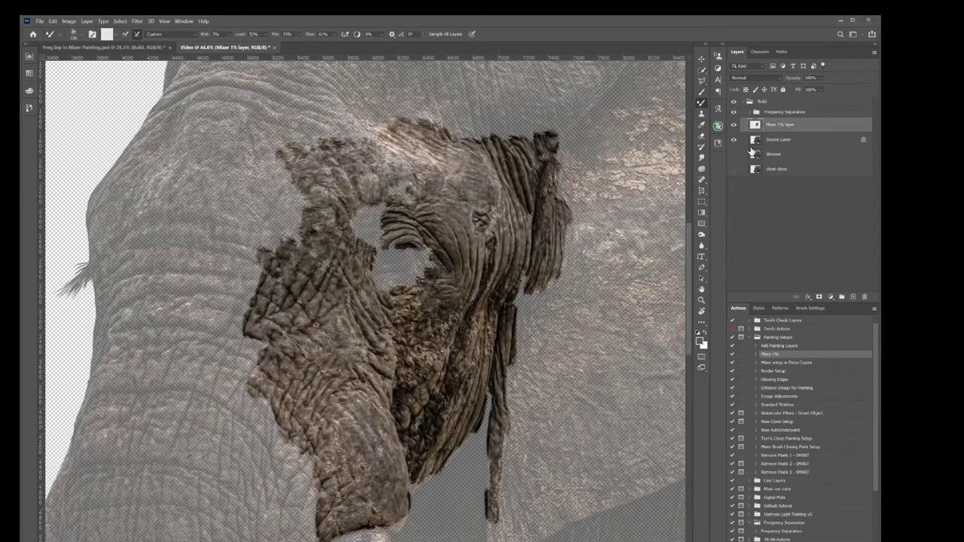
{"action": "left_click", "coordinate": [773, 142]}
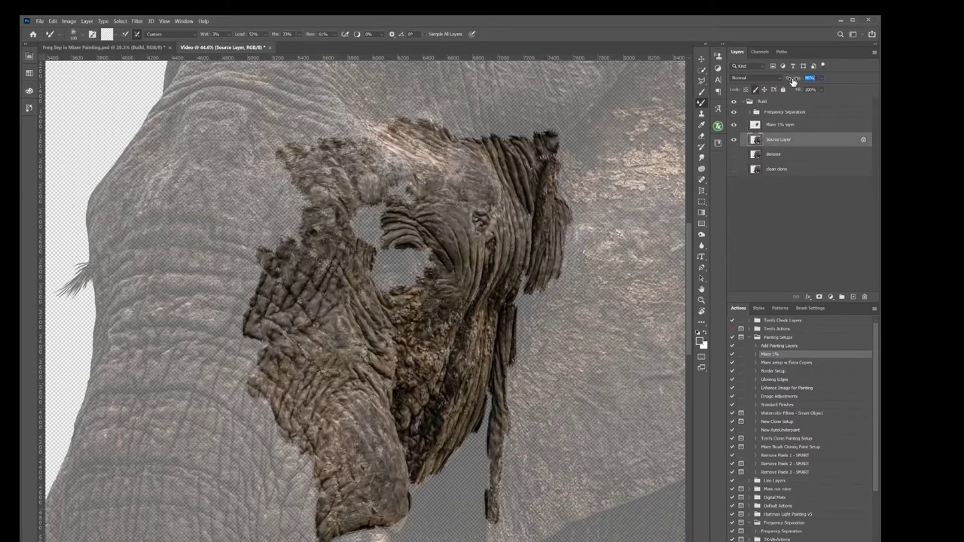
{"action": "type", "text": "100"}
{"action": "key", "text": "Return"}
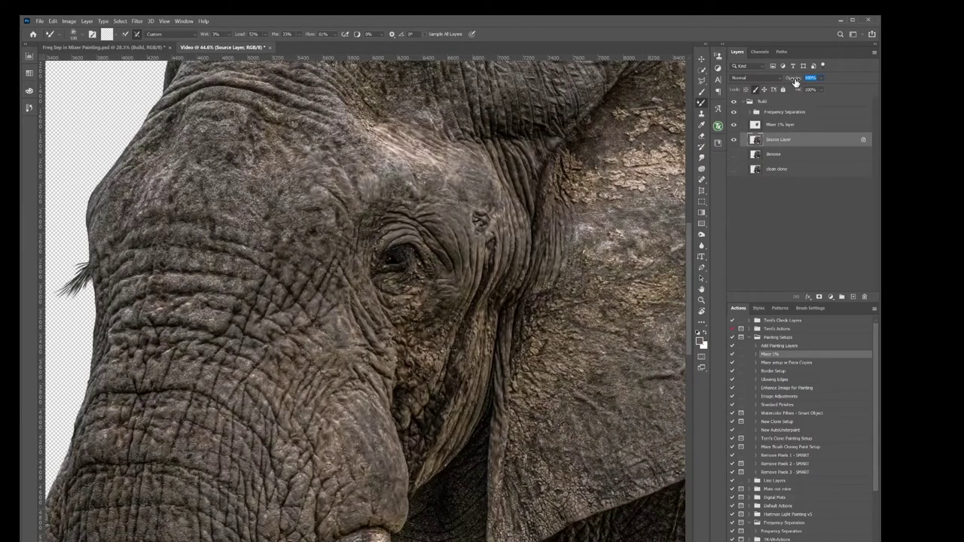
{"action": "left_click", "coordinate": [773, 126]}
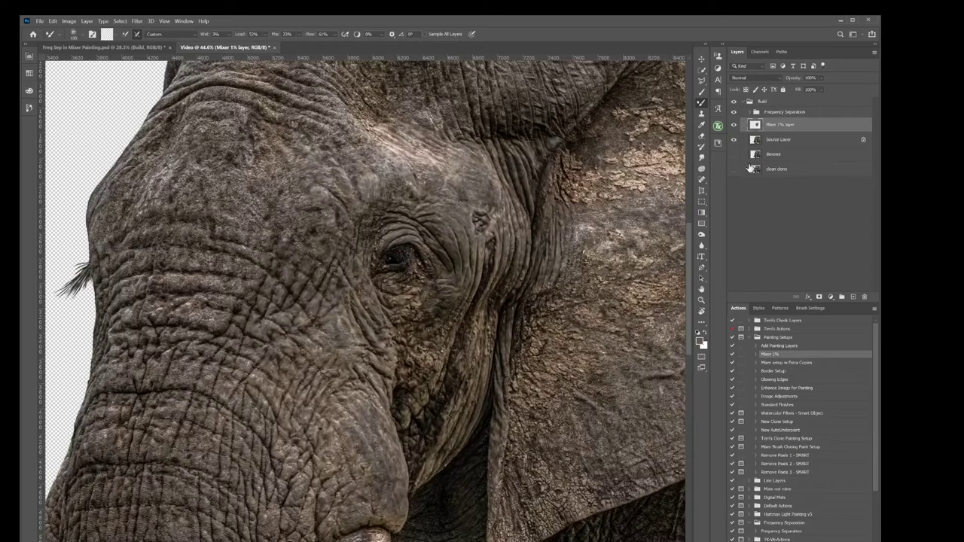
Step: Lower the Source Layer's opacity, and paint over the unpainted eye and the patch above it on the Mixer 1% layer
{"action": "left_click", "coordinate": [774, 138]}
{"action": "left_click_drag", "start_coordinate": [796, 81], "coordinate": [791, 82]}
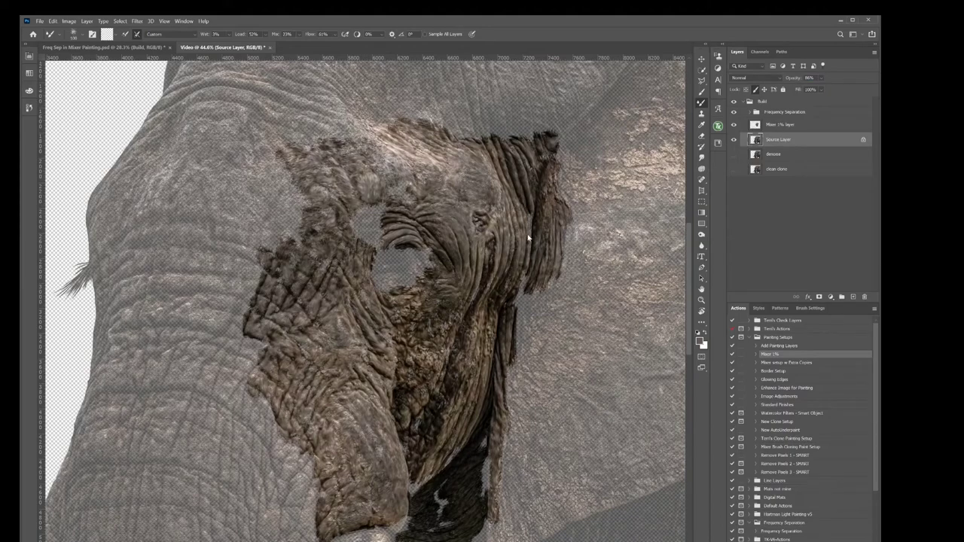
{"action": "left_click", "coordinate": [757, 127]}
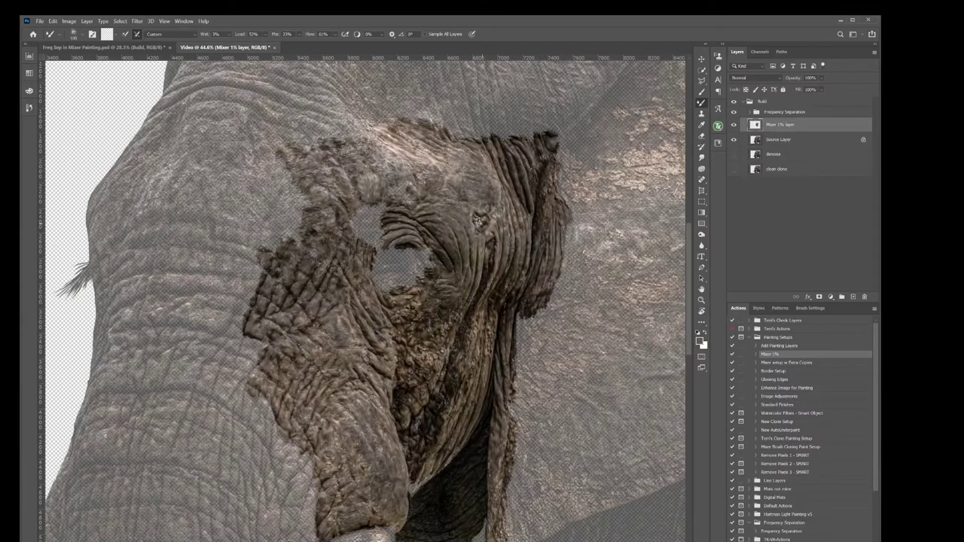
{"action": "mouse_move", "coordinate": [424, 253]}
{"action": "left_mouse_down"}
{"action": "mouse_move", "coordinate": [417, 277]}
{"action": "mouse_move", "coordinate": [409, 256]}
{"action": "mouse_move", "coordinate": [405, 272]}
{"action": "mouse_move", "coordinate": [381, 280]}
{"action": "mouse_move", "coordinate": [385, 264]}
{"action": "mouse_move", "coordinate": [405, 262]}
{"action": "mouse_move", "coordinate": [368, 233]}
{"action": "mouse_move", "coordinate": [375, 215]}
{"action": "left_mouse_up"}
Step: Adjust the Source Layer's opacity, and extend the Mixer Brush painting over the upper ear fold, ear edge and outer trunk skin
{"action": "left_click", "coordinate": [782, 139]}
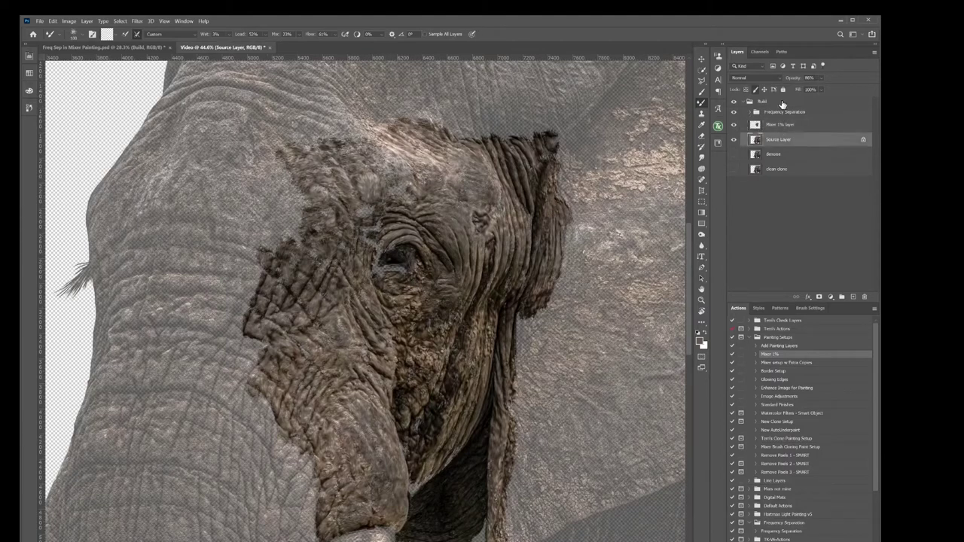
{"action": "left_click_drag", "start_coordinate": [794, 81], "coordinate": [795, 61]}
{"action": "left_click", "coordinate": [773, 125]}
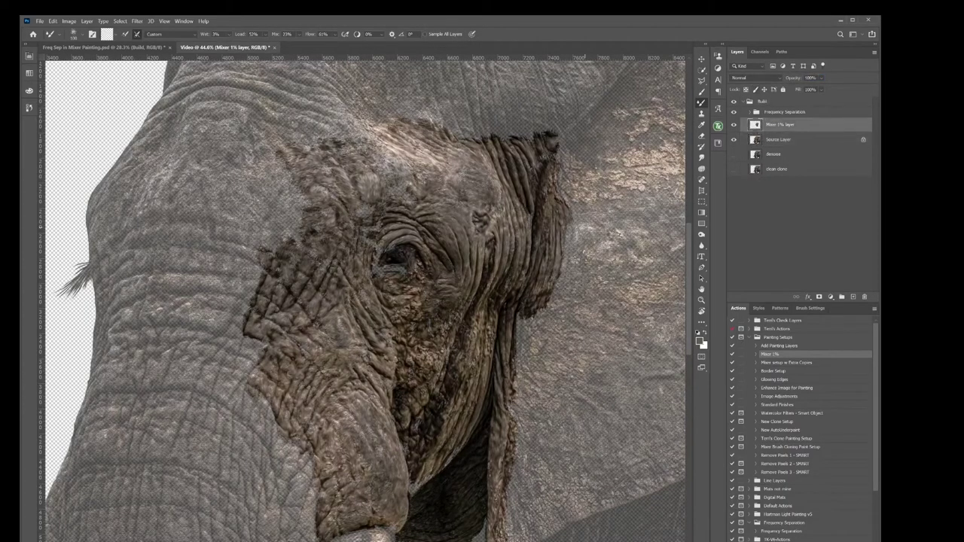
{"action": "mouse_move", "coordinate": [521, 313]}
{"action": "left_mouse_down"}
{"action": "mouse_move", "coordinate": [520, 398]}
{"action": "mouse_move", "coordinate": [534, 381]}
{"action": "mouse_move", "coordinate": [529, 337]}
{"action": "mouse_move", "coordinate": [562, 261]}
{"action": "mouse_move", "coordinate": [574, 110]}
{"action": "mouse_move", "coordinate": [559, 134]}
{"action": "mouse_move", "coordinate": [532, 98]}
{"action": "mouse_move", "coordinate": [477, 78]}
{"action": "mouse_move", "coordinate": [475, 137]}
{"action": "mouse_move", "coordinate": [456, 98]}
{"action": "mouse_move", "coordinate": [437, 87]}
{"action": "mouse_move", "coordinate": [461, 138]}
{"action": "mouse_move", "coordinate": [430, 105]}
{"action": "mouse_move", "coordinate": [405, 100]}
{"action": "mouse_move", "coordinate": [409, 119]}
{"action": "mouse_move", "coordinate": [316, 126]}
{"action": "mouse_move", "coordinate": [386, 159]}
{"action": "left_mouse_up"}
{"action": "mouse_move", "coordinate": [512, 117]}
{"action": "left_mouse_down"}
{"action": "mouse_move", "coordinate": [484, 89]}
{"action": "mouse_move", "coordinate": [486, 108]}
{"action": "mouse_move", "coordinate": [498, 111]}
{"action": "mouse_move", "coordinate": [521, 87]}
{"action": "mouse_move", "coordinate": [534, 92]}
{"action": "mouse_move", "coordinate": [517, 100]}
{"action": "mouse_move", "coordinate": [530, 133]}
{"action": "mouse_move", "coordinate": [495, 132]}
{"action": "mouse_move", "coordinate": [528, 70]}
{"action": "mouse_move", "coordinate": [536, 117]}
{"action": "mouse_move", "coordinate": [541, 122]}
{"action": "mouse_move", "coordinate": [547, 91]}
{"action": "mouse_move", "coordinate": [538, 113]}
{"action": "mouse_move", "coordinate": [555, 129]}
{"action": "mouse_move", "coordinate": [563, 83]}
{"action": "mouse_move", "coordinate": [544, 68]}
{"action": "mouse_move", "coordinate": [559, 72]}
{"action": "mouse_move", "coordinate": [578, 102]}
{"action": "mouse_move", "coordinate": [568, 72]}
{"action": "mouse_move", "coordinate": [560, 117]}
{"action": "mouse_move", "coordinate": [571, 142]}
{"action": "mouse_move", "coordinate": [607, 89]}
{"action": "mouse_move", "coordinate": [579, 153]}
{"action": "mouse_move", "coordinate": [579, 292]}
{"action": "mouse_move", "coordinate": [559, 296]}
{"action": "mouse_move", "coordinate": [565, 305]}
{"action": "mouse_move", "coordinate": [561, 296]}
{"action": "mouse_move", "coordinate": [540, 328]}
{"action": "mouse_move", "coordinate": [562, 317]}
{"action": "mouse_move", "coordinate": [547, 332]}
{"action": "mouse_move", "coordinate": [546, 380]}
{"action": "mouse_move", "coordinate": [519, 411]}
{"action": "left_mouse_up"}
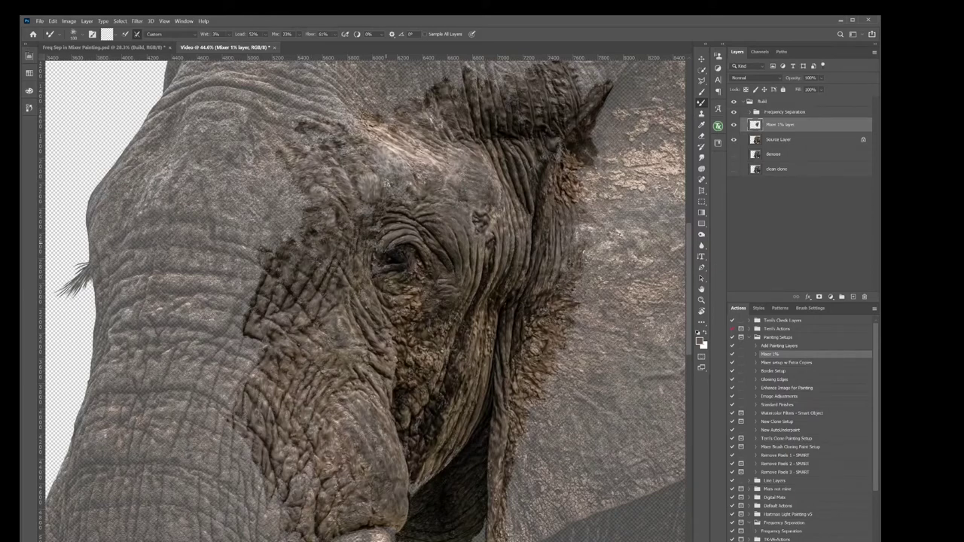
Step: Hide the Source Layer and fill the transparent gaps beside the eye, at the ear fold and along the cheek's lower edge
{"action": "left_click", "coordinate": [733, 140]}
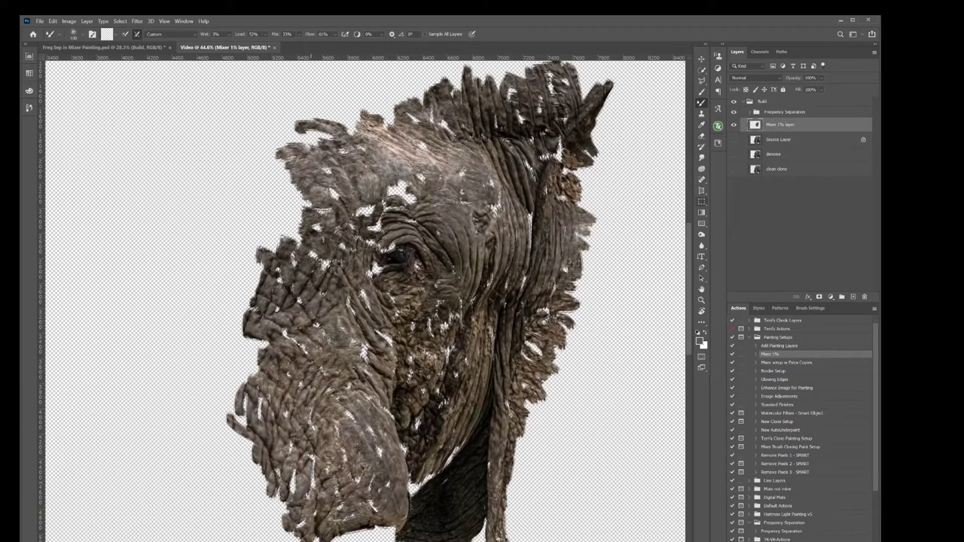
{"action": "mouse_move", "coordinate": [376, 223]}
{"action": "left_mouse_down"}
{"action": "mouse_move", "coordinate": [365, 212]}
{"action": "mouse_move", "coordinate": [401, 187]}
{"action": "mouse_move", "coordinate": [411, 201]}
{"action": "left_mouse_up"}
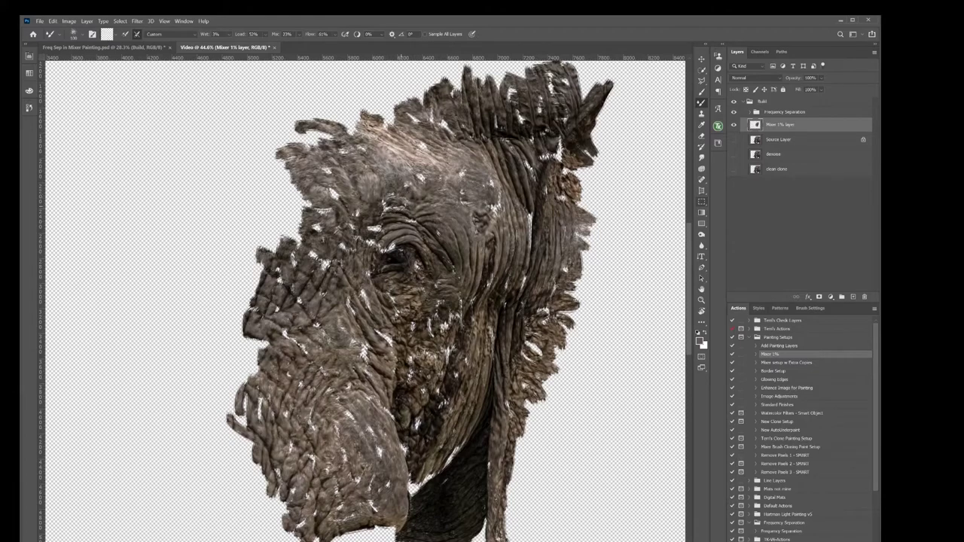
{"action": "left_click_drag", "start_coordinate": [556, 147], "coordinate": [571, 179]}
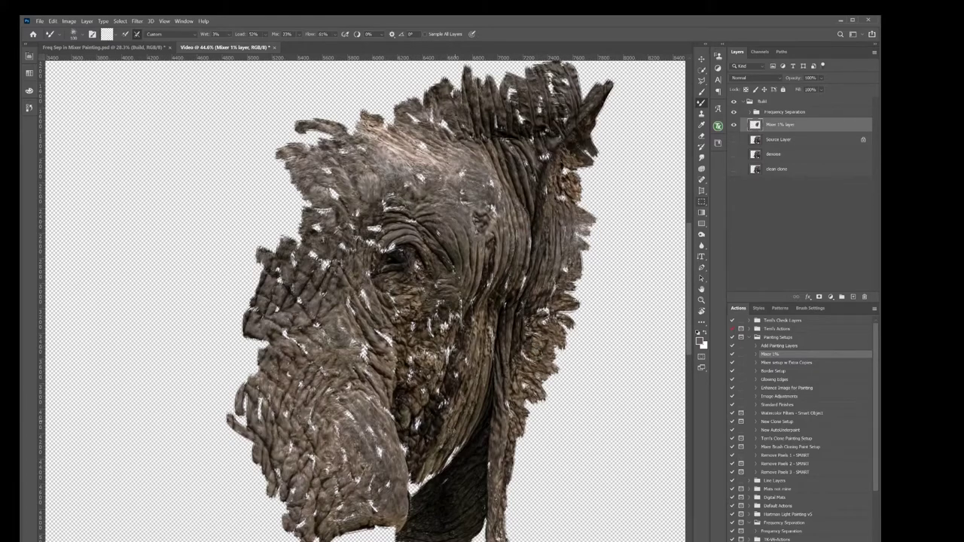
{"action": "left_click_drag", "start_coordinate": [413, 490], "coordinate": [435, 476]}
Step: Move the LF layer out of the Frequency Separation group to below the Mixer 1% layer, show it and rename it "LF - underpaint"
{"action": "left_click", "coordinate": [757, 112]}
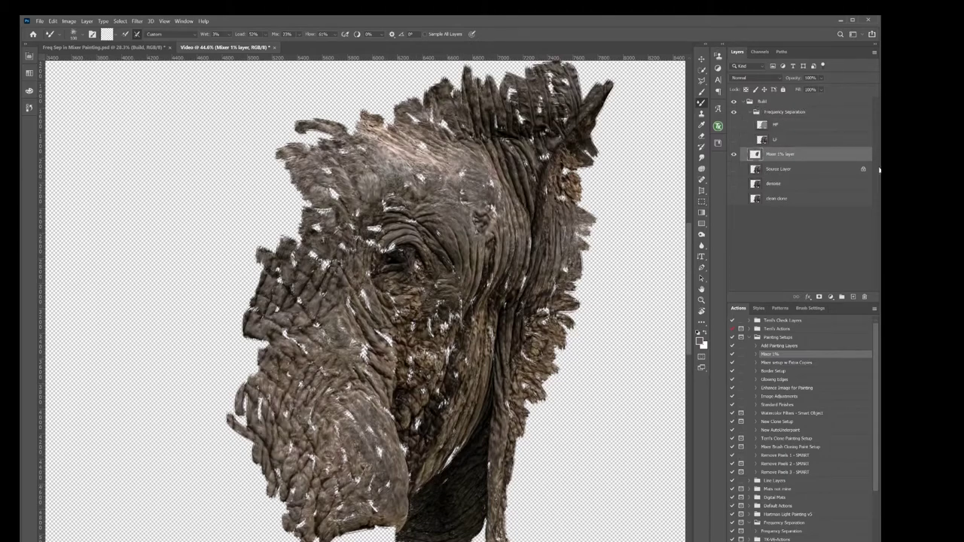
{"action": "left_click_drag", "start_coordinate": [796, 144], "coordinate": [780, 173]}
{"action": "left_click", "coordinate": [735, 156]}
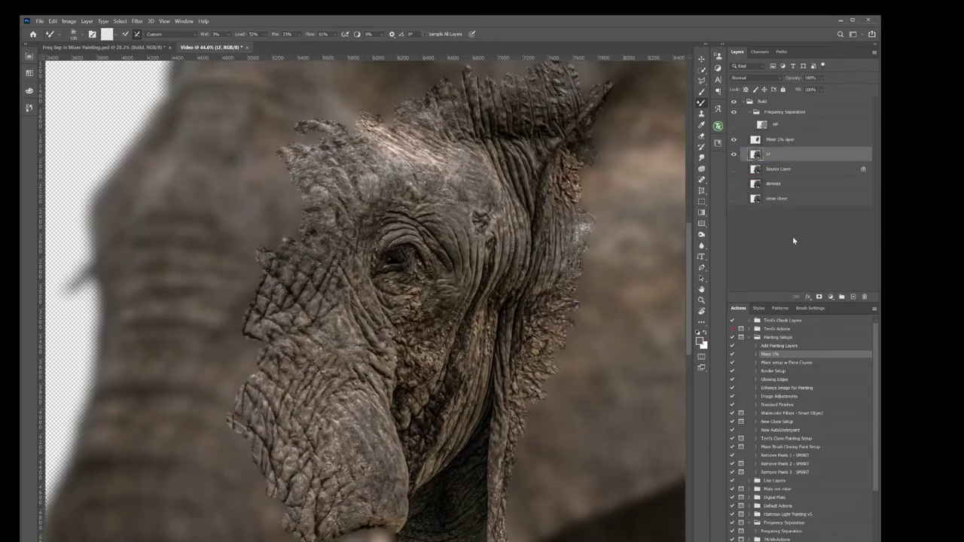
{"action": "double_click", "coordinate": [769, 155]}
{"action": "left_click", "coordinate": [786, 246]}
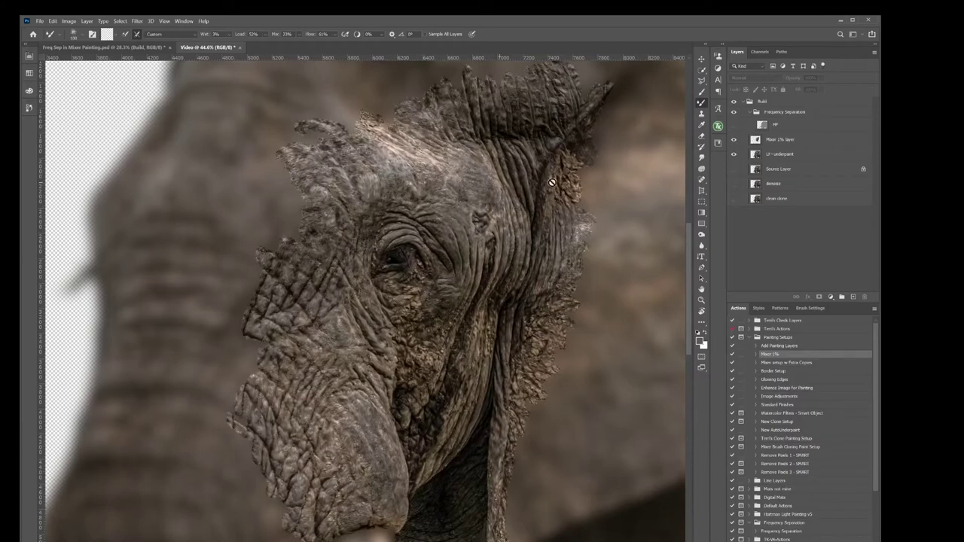
Step: Show the HF layer and reduce its opacity to soften the high-frequency texture over the painting
{"action": "mouse_move", "coordinate": [691, 277]}
{"action": "left_mouse_down"}
{"action": "mouse_move", "coordinate": [691, 259]}
{"action": "mouse_move", "coordinate": [691, 268]}
{"action": "left_mouse_up"}
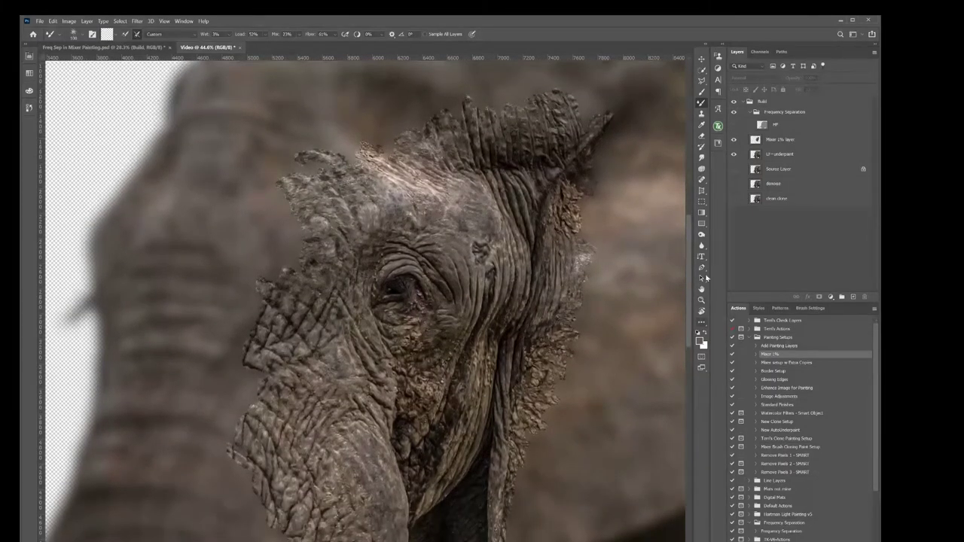
{"action": "left_click", "coordinate": [735, 125]}
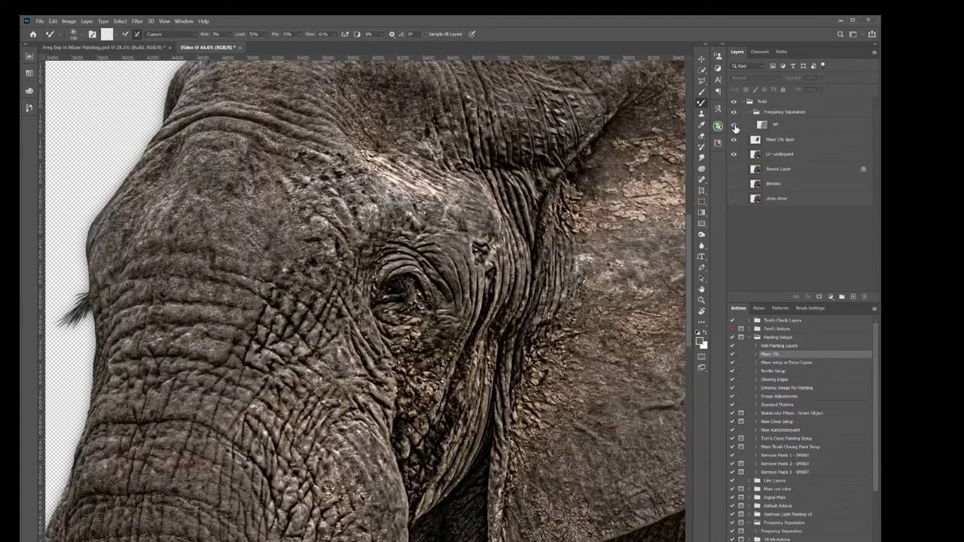
{"action": "left_click", "coordinate": [776, 126]}
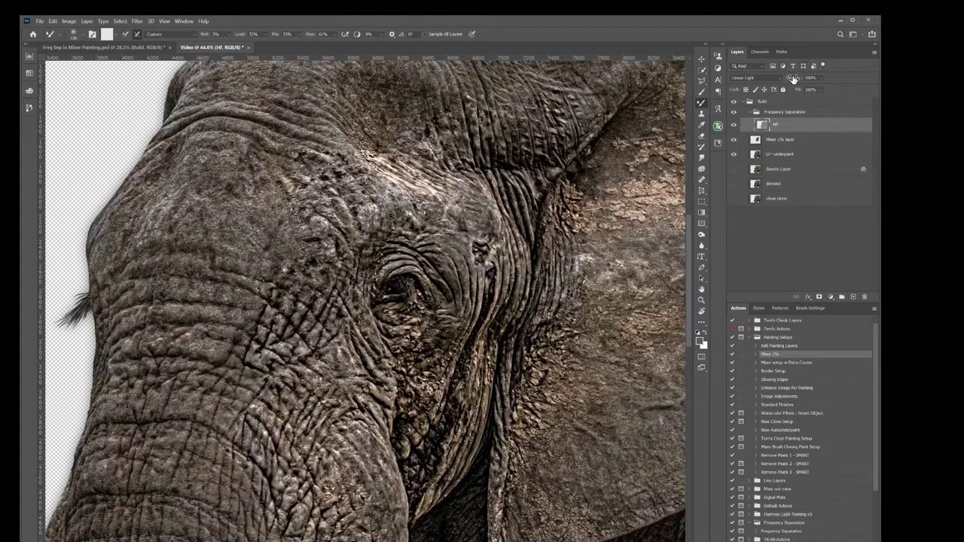
{"action": "left_click_drag", "start_coordinate": [795, 82], "coordinate": [786, 80]}
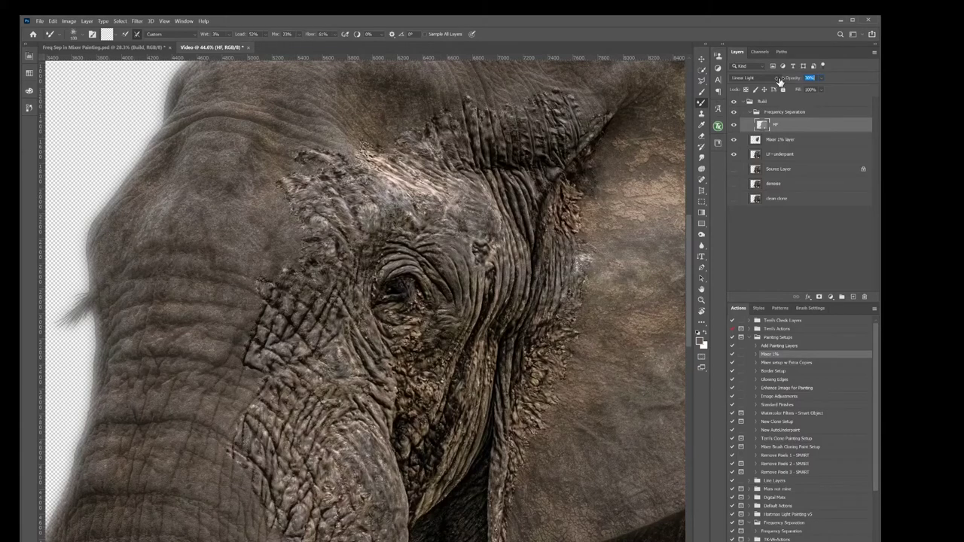
{"action": "left_click_drag", "start_coordinate": [785, 81], "coordinate": [776, 81]}
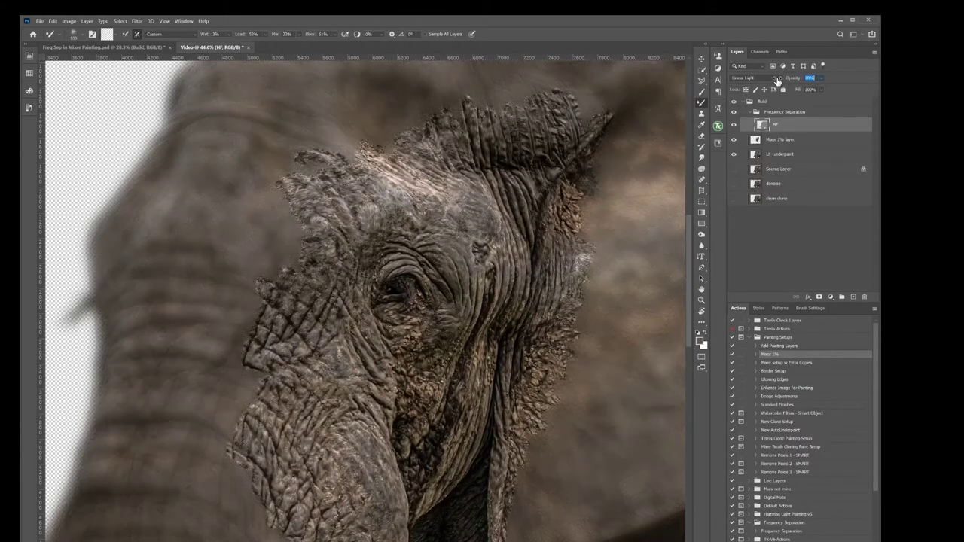
Step: Examine the painted skin around the eye up close, comparing it with and without the HF layer
{"action": "left_click", "coordinate": [701, 300]}
{"action": "left_click_drag", "start_coordinate": [484, 296], "coordinate": [718, 77]}
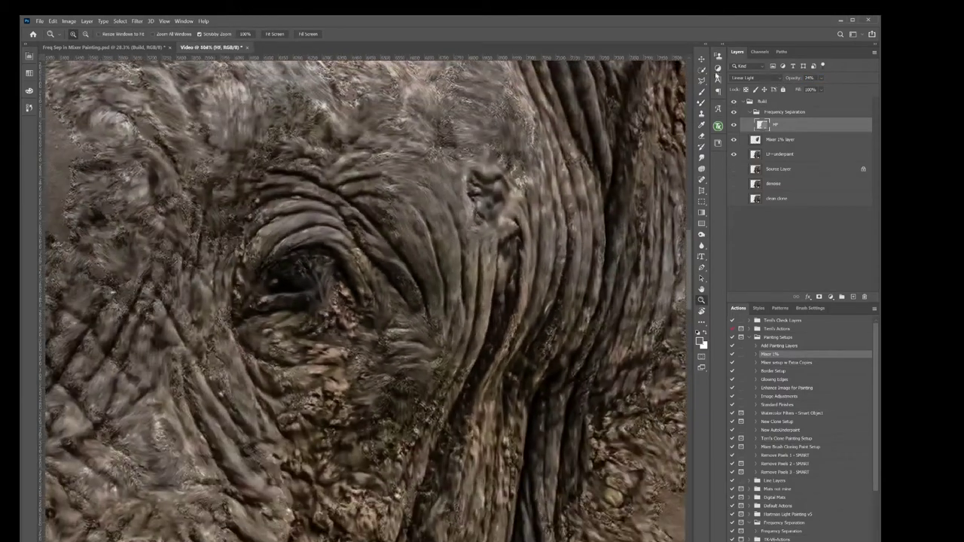
{"action": "left_click", "coordinate": [734, 125]}
{"action": "scroll", "coordinate": [690, 302], "scroll_direction": "down", "scroll_amount": 3}
{"action": "scroll", "coordinate": [691, 302], "scroll_direction": "up", "scroll_amount": 3}
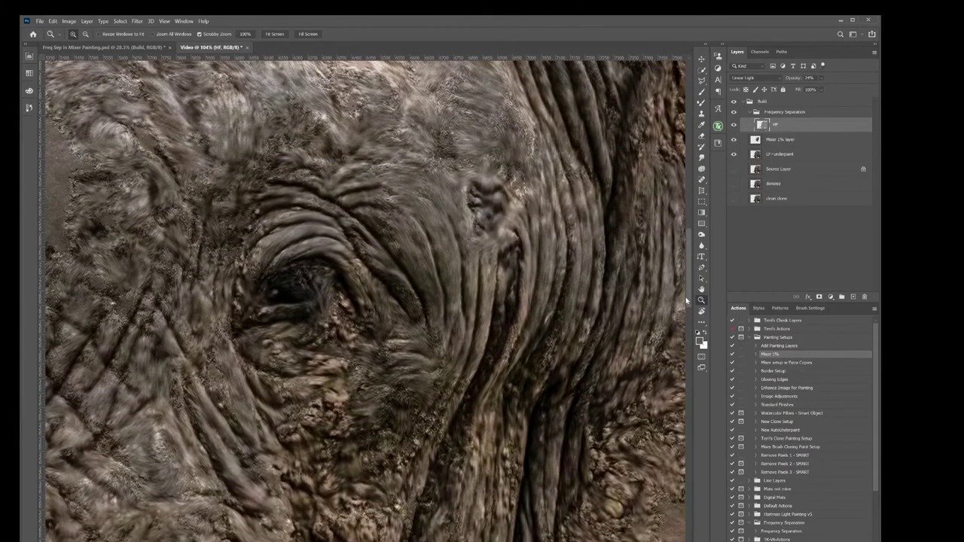
Step: Fine-tune the HF layer's opacity and return to the Mixer Brush on the Mixer 1% layer
{"action": "left_click_drag", "start_coordinate": [792, 78], "coordinate": [789, 79]}
{"action": "left_click", "coordinate": [770, 147]}
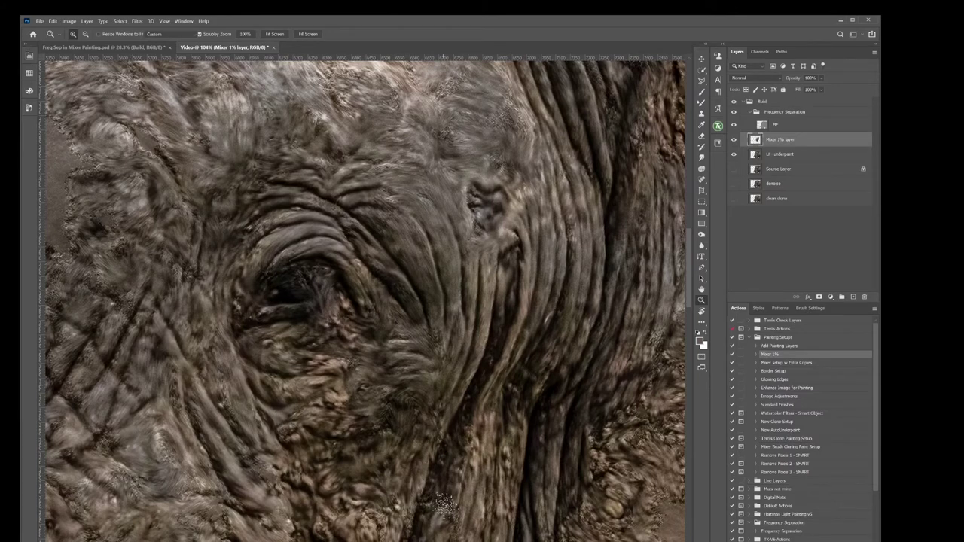
{"action": "key", "text": "b"}
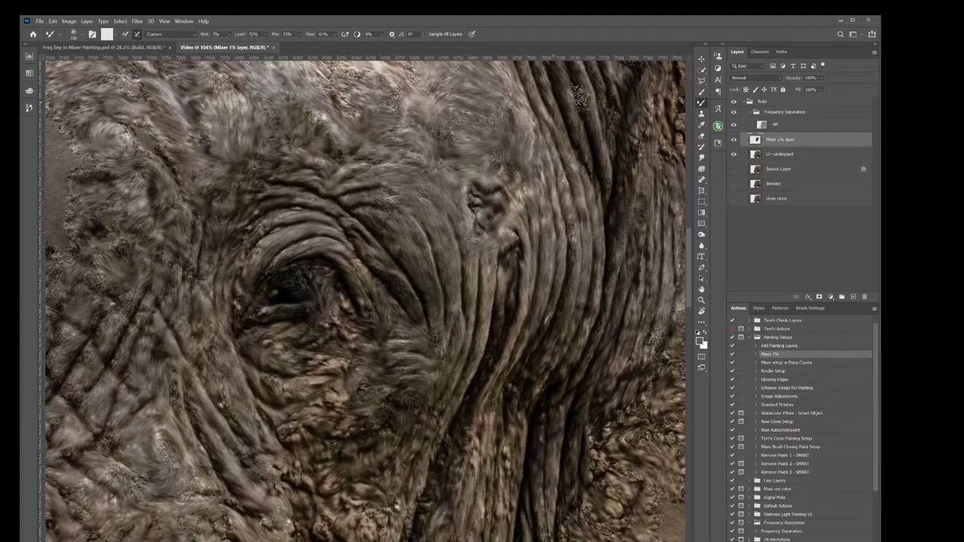
Step: Change the HF layer's blend mode to Overlay and set its opacity to 100%, comparing the texture with the layer hidden
{"action": "left_click", "coordinate": [736, 125]}
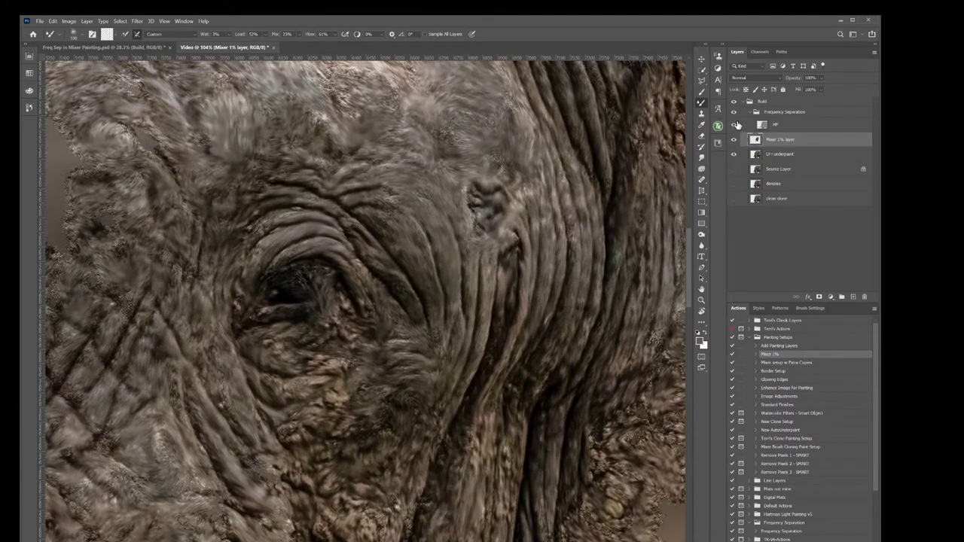
{"action": "left_click", "coordinate": [775, 125]}
{"action": "left_click_drag", "start_coordinate": [790, 82], "coordinate": [798, 81]}
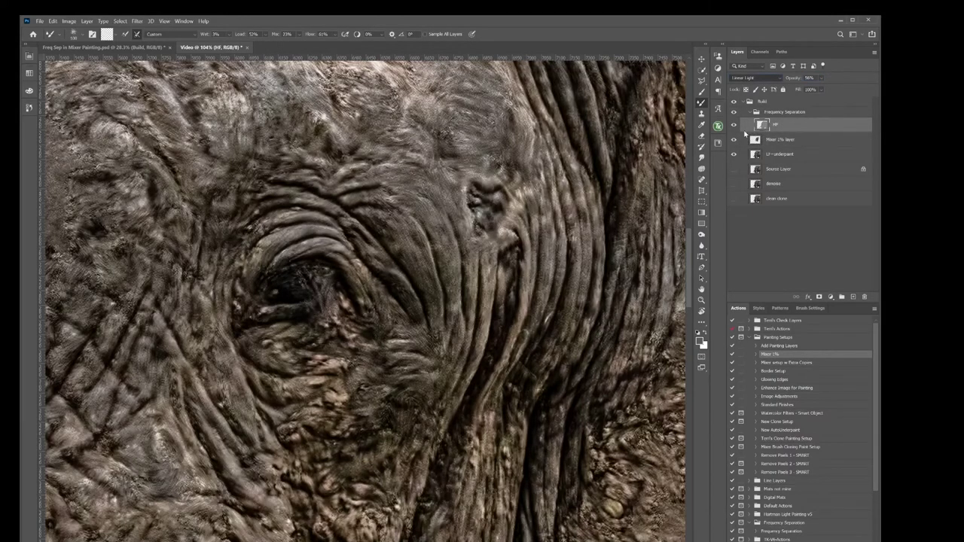
{"action": "key", "text": "shift+alt+o"}
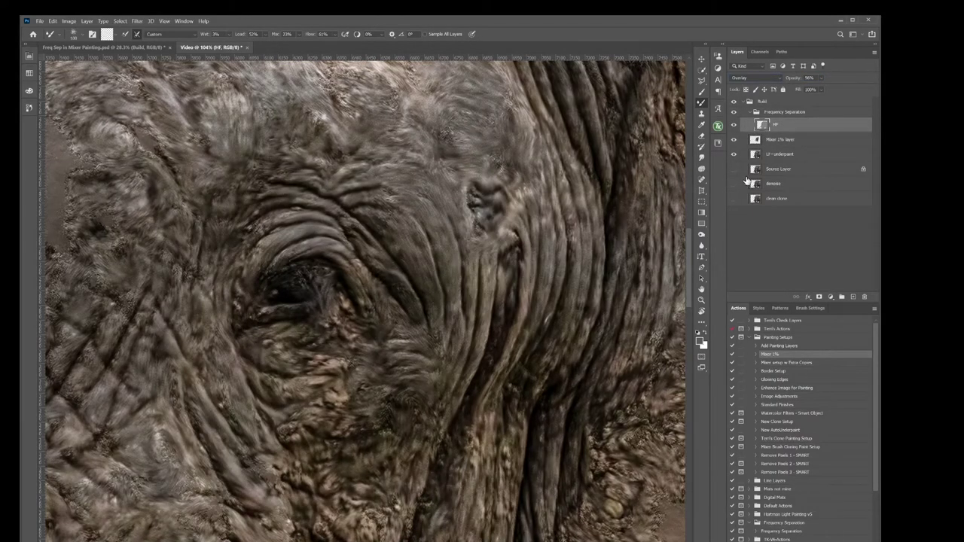
{"action": "left_click_drag", "start_coordinate": [791, 80], "coordinate": [795, 82]}
{"action": "left_click", "coordinate": [735, 125]}
{"action": "left_click", "coordinate": [736, 125]}
{"action": "left_click_drag", "start_coordinate": [789, 80], "coordinate": [810, 86]}
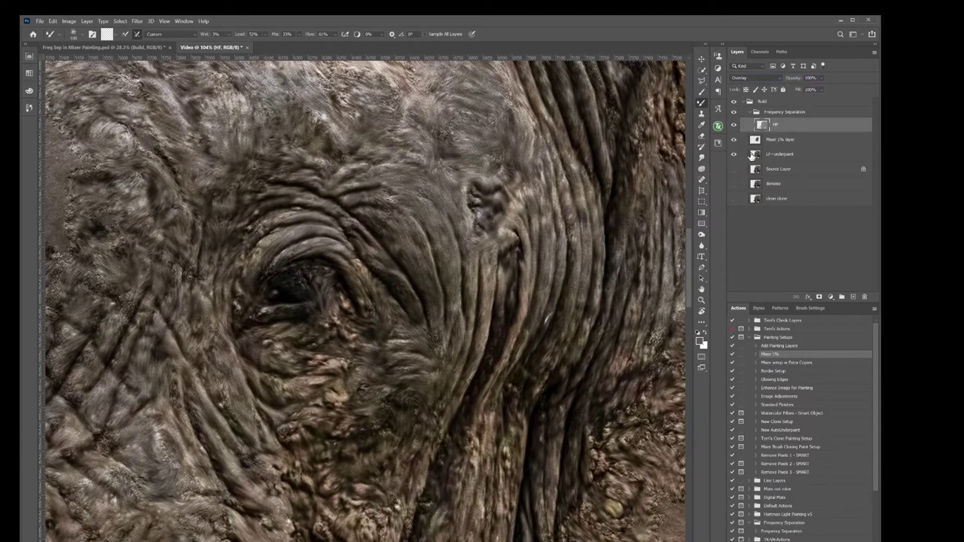
{"action": "mouse_move", "coordinate": [795, 80]}
{"action": "left_mouse_down"}
{"action": "mouse_move", "coordinate": [786, 81]}
{"action": "mouse_move", "coordinate": [805, 81]}
{"action": "left_mouse_up"}
Step: Collapse the Frequency Separation group and add three empty layers above it
{"action": "left_click", "coordinate": [750, 113]}
{"action": "left_click", "coordinate": [750, 113]}
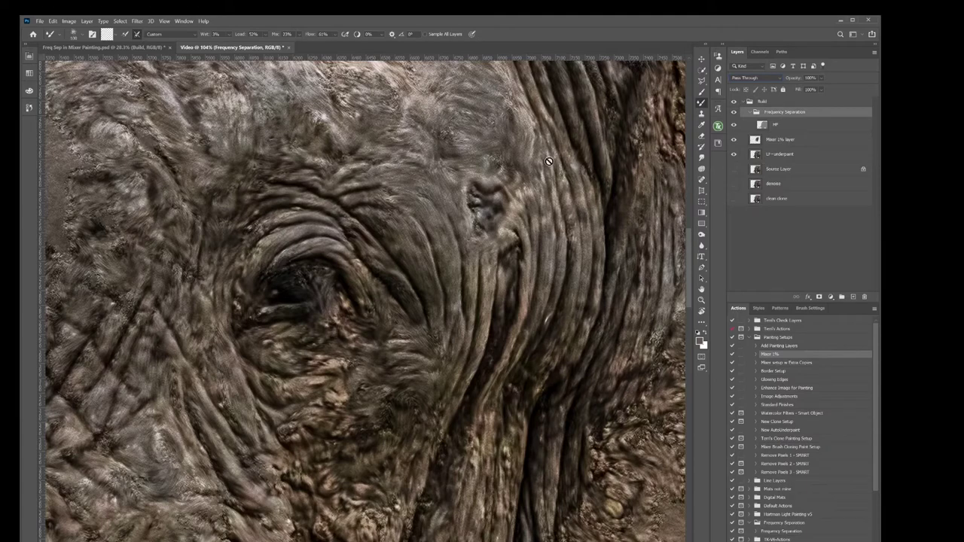
{"action": "left_click", "coordinate": [757, 113]}
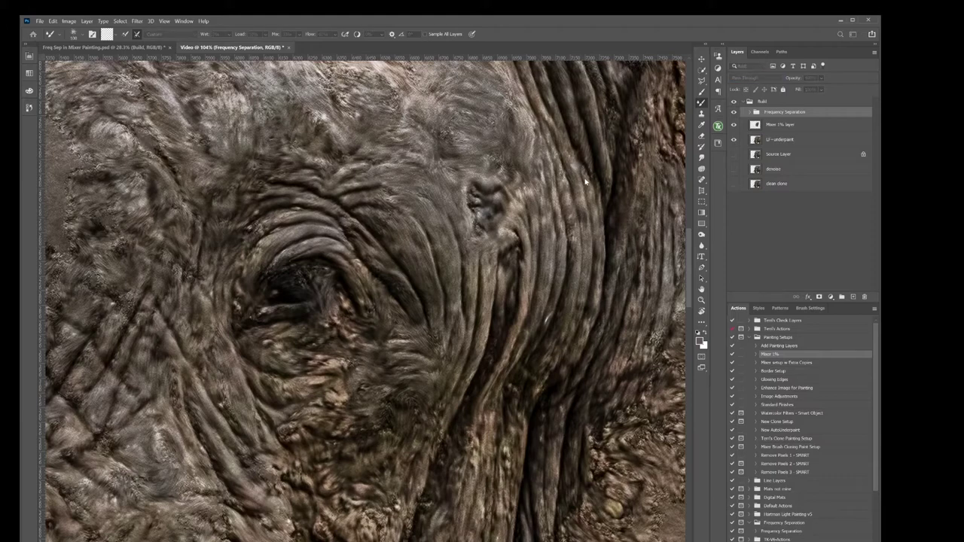
{"action": "left_click", "coordinate": [854, 298]}
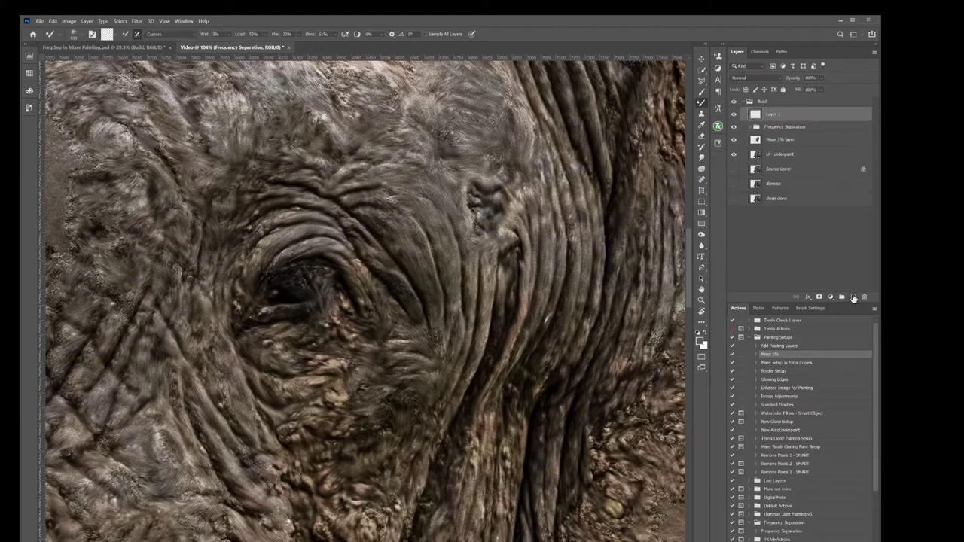
{"action": "left_click", "coordinate": [854, 298]}
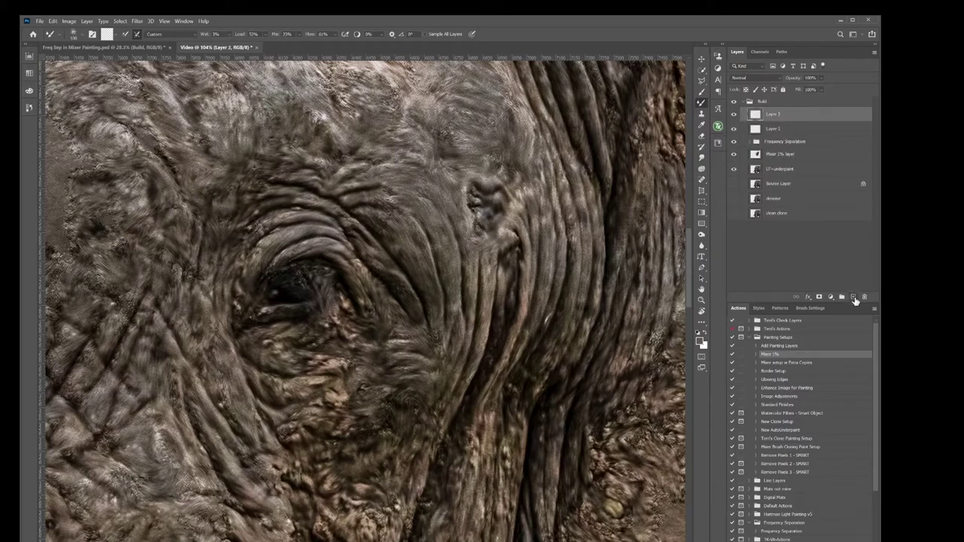
{"action": "left_click", "coordinate": [854, 298]}
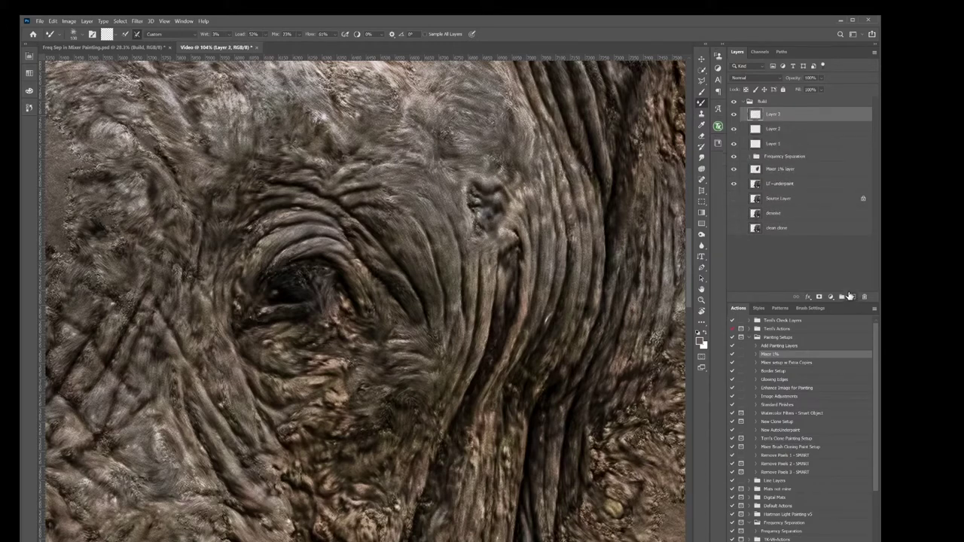
Step: Rename the lowest of the three new layers "Texture light"
{"action": "left_click", "coordinate": [776, 145]}
{"action": "double_click", "coordinate": [778, 144]}
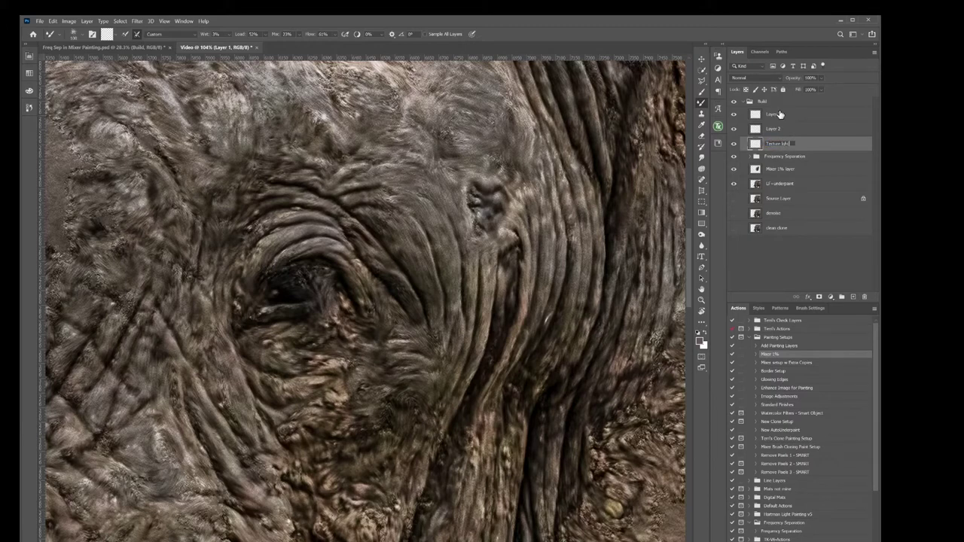
{"action": "left_click", "coordinate": [777, 132]}
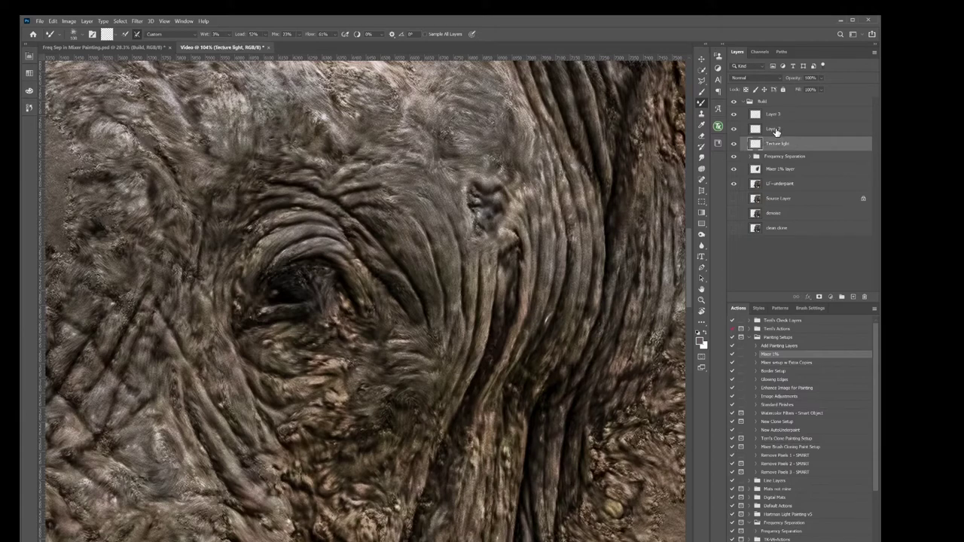
Step: Rename the middle new layer "Textures dark" and the uppermost new layer "Blend"
{"action": "left_click", "coordinate": [777, 132]}
{"action": "double_click", "coordinate": [778, 130]}
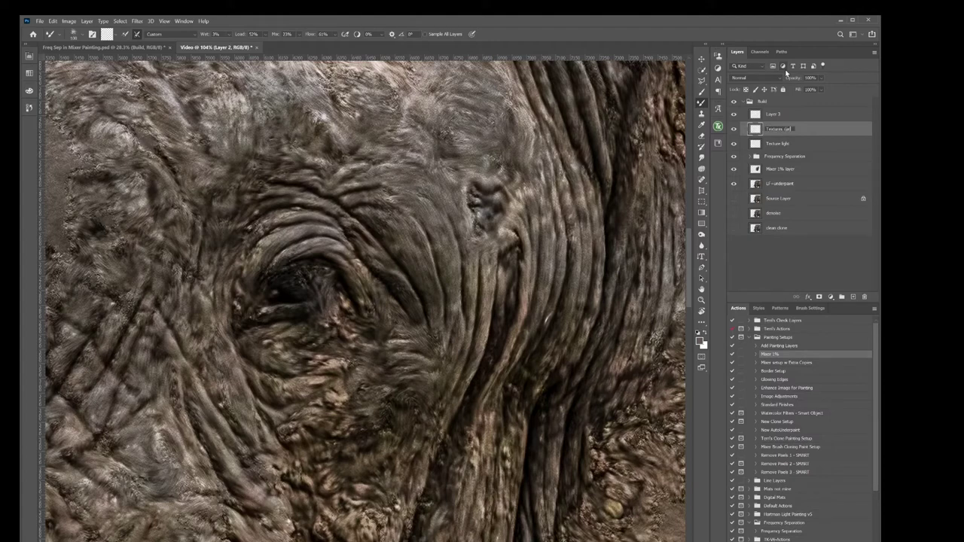
{"action": "left_click", "coordinate": [775, 113]}
{"action": "left_click", "coordinate": [775, 114]}
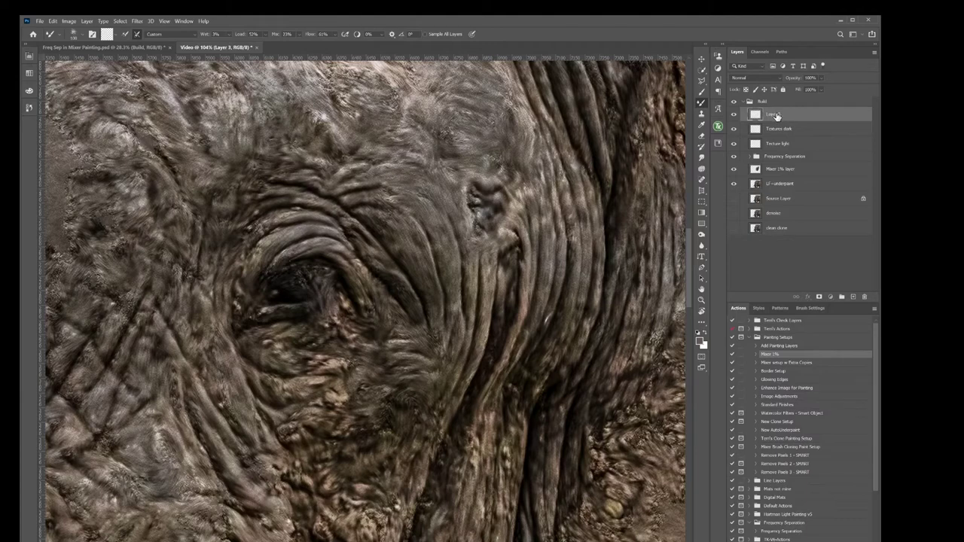
{"action": "double_click", "coordinate": [775, 113]}
{"action": "type", "text": "H"}
{"action": "type", "text": "lend"}
{"action": "key", "text": "Return"}
Step: On the Texture light layer, use the regular Brush with white to paint speckled texture on the skin folds between the eye and temple
{"action": "left_click", "coordinate": [812, 144]}
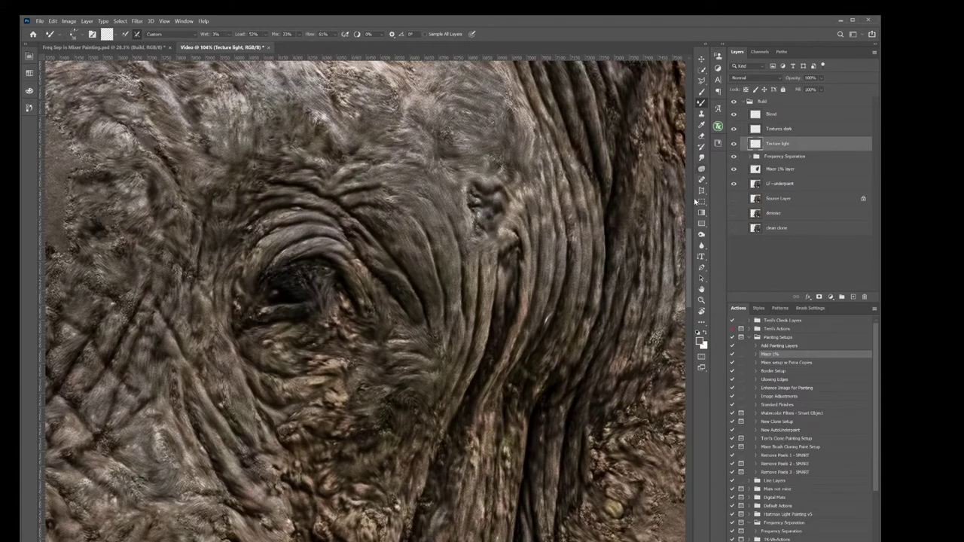
{"action": "left_click", "coordinate": [706, 333]}
{"action": "key", "text": "x"}
{"action": "left_click", "coordinate": [734, 183]}
{"action": "left_click_drag", "start_coordinate": [498, 206], "coordinate": [489, 211]}
{"action": "key", "text": "shift+b"}
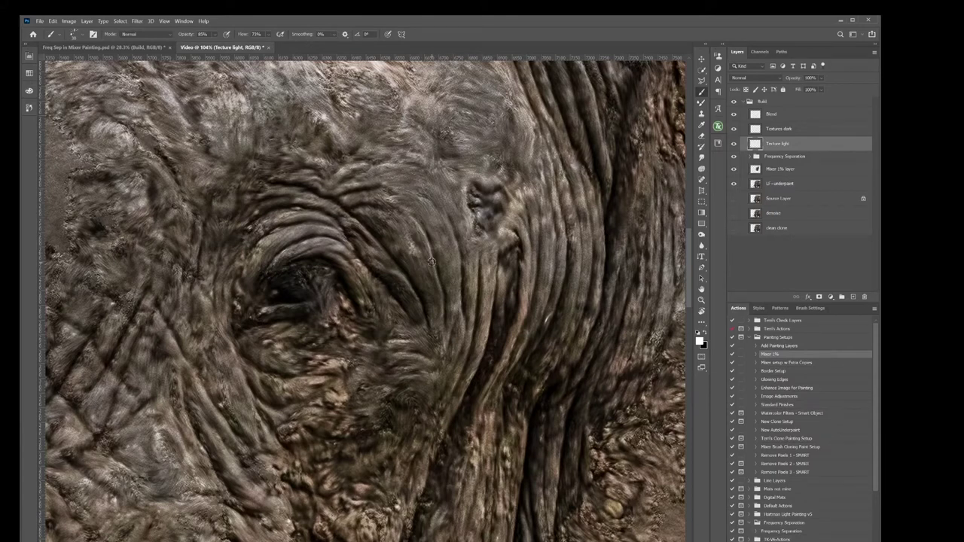
{"action": "mouse_move", "coordinate": [410, 237]}
{"action": "left_mouse_down"}
{"action": "mouse_move", "coordinate": [439, 339]}
{"action": "mouse_move", "coordinate": [443, 223]}
{"action": "mouse_move", "coordinate": [453, 366]}
{"action": "mouse_move", "coordinate": [427, 366]}
{"action": "mouse_move", "coordinate": [456, 211]}
{"action": "mouse_move", "coordinate": [460, 238]}
{"action": "left_mouse_up"}
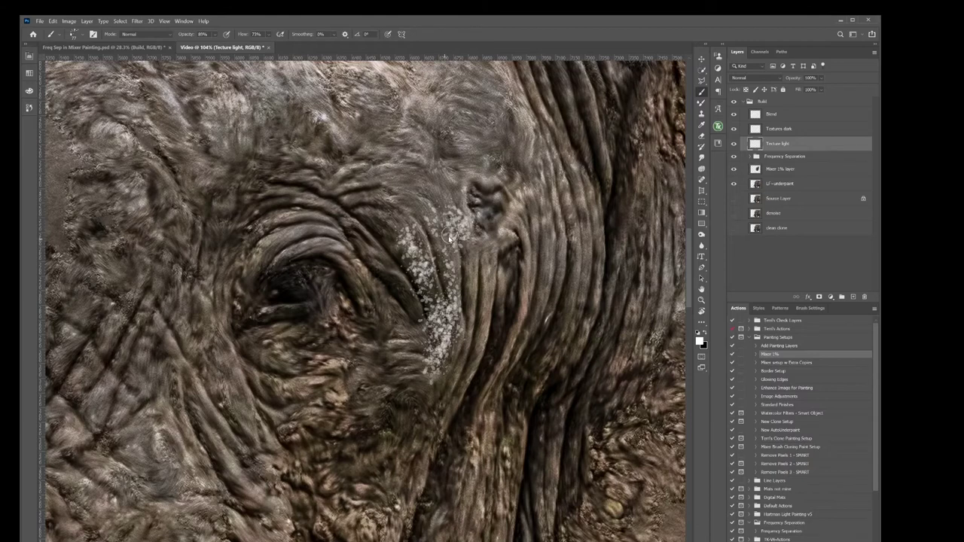
{"action": "mouse_move", "coordinate": [460, 237]}
{"action": "left_mouse_down"}
{"action": "mouse_move", "coordinate": [486, 350]}
{"action": "mouse_move", "coordinate": [460, 386]}
{"action": "mouse_move", "coordinate": [435, 388]}
{"action": "left_mouse_up"}
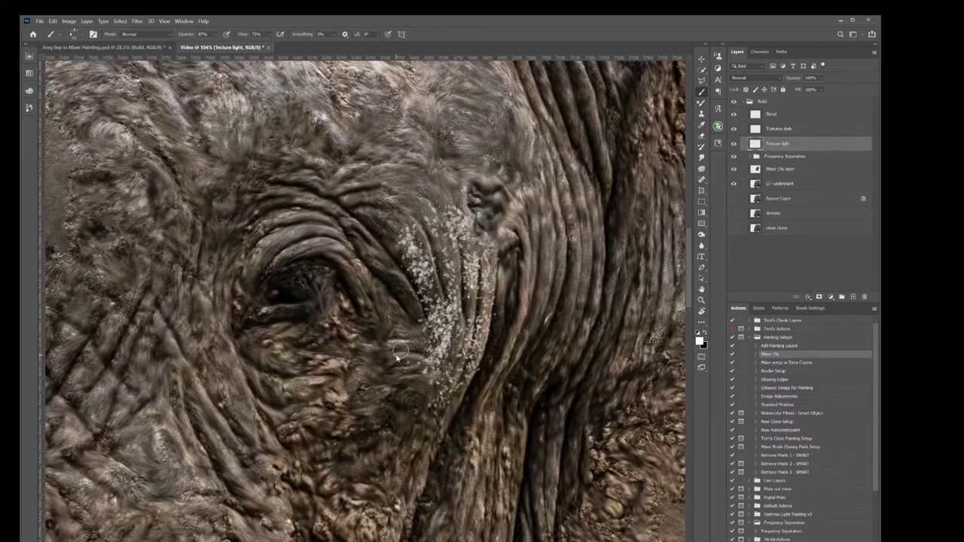
Step: Paint white speckles along the wrinkles above and below the eye and down the long folds beside the temple hollow
{"action": "mouse_move", "coordinate": [420, 348]}
{"action": "left_mouse_down"}
{"action": "mouse_move", "coordinate": [393, 324]}
{"action": "mouse_move", "coordinate": [373, 249]}
{"action": "mouse_move", "coordinate": [384, 271]}
{"action": "left_mouse_up"}
{"action": "mouse_move", "coordinate": [324, 235]}
{"action": "left_mouse_down"}
{"action": "mouse_move", "coordinate": [302, 249]}
{"action": "mouse_move", "coordinate": [335, 230]}
{"action": "mouse_move", "coordinate": [272, 225]}
{"action": "mouse_move", "coordinate": [330, 186]}
{"action": "mouse_move", "coordinate": [361, 192]}
{"action": "mouse_move", "coordinate": [294, 180]}
{"action": "mouse_move", "coordinate": [350, 169]}
{"action": "mouse_move", "coordinate": [388, 192]}
{"action": "left_mouse_up"}
{"action": "mouse_move", "coordinate": [418, 226]}
{"action": "left_mouse_down"}
{"action": "mouse_move", "coordinate": [525, 209]}
{"action": "mouse_move", "coordinate": [528, 291]}
{"action": "mouse_move", "coordinate": [490, 376]}
{"action": "mouse_move", "coordinate": [543, 226]}
{"action": "left_mouse_up"}
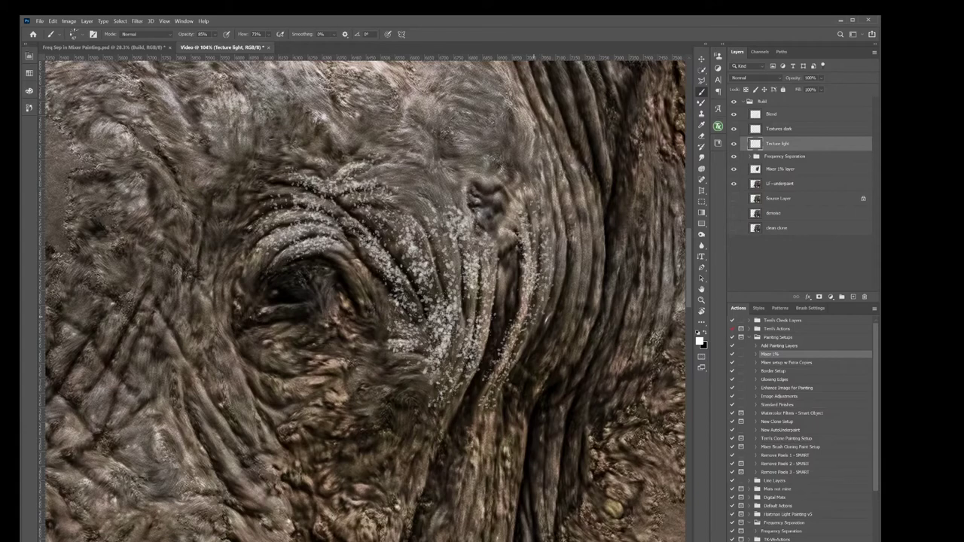
{"action": "mouse_move", "coordinate": [556, 288]}
{"action": "left_mouse_down"}
{"action": "mouse_move", "coordinate": [555, 219]}
{"action": "mouse_move", "coordinate": [570, 294]}
{"action": "mouse_move", "coordinate": [544, 384]}
{"action": "mouse_move", "coordinate": [541, 353]}
{"action": "mouse_move", "coordinate": [508, 389]}
{"action": "mouse_move", "coordinate": [513, 477]}
{"action": "mouse_move", "coordinate": [490, 452]}
{"action": "mouse_move", "coordinate": [471, 482]}
{"action": "left_mouse_up"}
{"action": "mouse_move", "coordinate": [443, 411]}
{"action": "left_mouse_down"}
{"action": "mouse_move", "coordinate": [410, 467]}
{"action": "mouse_move", "coordinate": [377, 461]}
{"action": "mouse_move", "coordinate": [396, 433]}
{"action": "mouse_move", "coordinate": [339, 411]}
{"action": "mouse_move", "coordinate": [302, 418]}
{"action": "mouse_move", "coordinate": [343, 437]}
{"action": "mouse_move", "coordinate": [332, 399]}
{"action": "mouse_move", "coordinate": [260, 392]}
{"action": "mouse_move", "coordinate": [298, 366]}
{"action": "mouse_move", "coordinate": [248, 346]}
{"action": "mouse_move", "coordinate": [291, 331]}
{"action": "mouse_move", "coordinate": [339, 362]}
{"action": "mouse_move", "coordinate": [324, 336]}
{"action": "mouse_move", "coordinate": [384, 260]}
{"action": "mouse_move", "coordinate": [360, 351]}
{"action": "mouse_move", "coordinate": [413, 400]}
{"action": "left_mouse_up"}
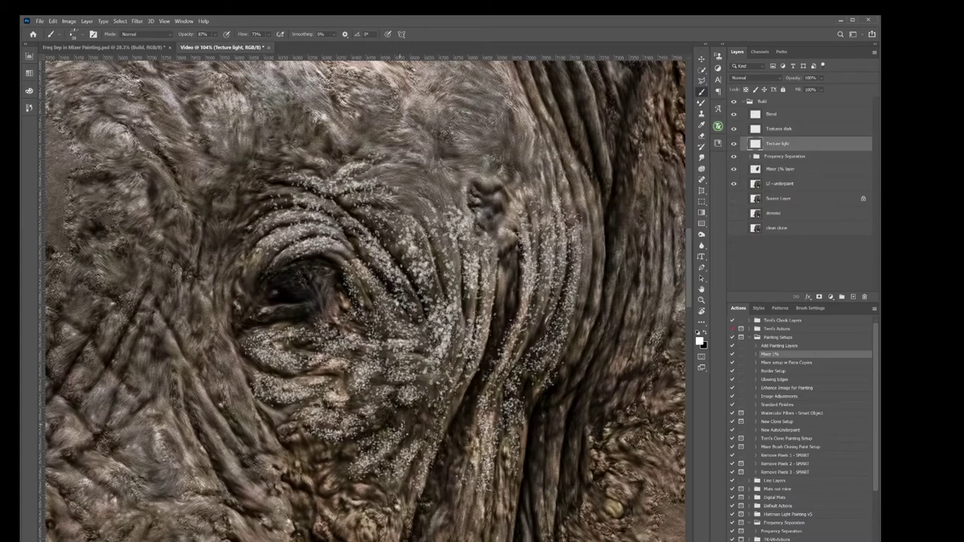
Step: Paint white speckled texture over the cheek, the wrinkled skin in front of the eye and the area below it
{"action": "left_click_drag", "start_coordinate": [351, 501], "coordinate": [339, 531]}
{"action": "mouse_move", "coordinate": [253, 501]}
{"action": "left_mouse_down"}
{"action": "mouse_move", "coordinate": [200, 407]}
{"action": "mouse_move", "coordinate": [192, 370]}
{"action": "mouse_move", "coordinate": [205, 430]}
{"action": "mouse_move", "coordinate": [188, 471]}
{"action": "left_mouse_up"}
{"action": "left_click_drag", "start_coordinate": [155, 441], "coordinate": [132, 473]}
{"action": "mouse_move", "coordinate": [133, 429]}
{"action": "left_mouse_down"}
{"action": "mouse_move", "coordinate": [94, 378]}
{"action": "mouse_move", "coordinate": [108, 326]}
{"action": "mouse_move", "coordinate": [147, 386]}
{"action": "left_mouse_up"}
{"action": "mouse_move", "coordinate": [117, 296]}
{"action": "left_mouse_down"}
{"action": "mouse_move", "coordinate": [83, 315]}
{"action": "mouse_move", "coordinate": [88, 283]}
{"action": "mouse_move", "coordinate": [113, 277]}
{"action": "mouse_move", "coordinate": [98, 256]}
{"action": "mouse_move", "coordinate": [120, 211]}
{"action": "mouse_move", "coordinate": [154, 283]}
{"action": "mouse_move", "coordinate": [175, 249]}
{"action": "mouse_move", "coordinate": [125, 140]}
{"action": "mouse_move", "coordinate": [113, 143]}
{"action": "mouse_move", "coordinate": [121, 166]}
{"action": "mouse_move", "coordinate": [162, 106]}
{"action": "mouse_move", "coordinate": [180, 128]}
{"action": "mouse_move", "coordinate": [230, 124]}
{"action": "mouse_move", "coordinate": [245, 135]}
{"action": "left_mouse_up"}
{"action": "mouse_move", "coordinate": [188, 160]}
{"action": "left_mouse_down"}
{"action": "mouse_move", "coordinate": [226, 202]}
{"action": "mouse_move", "coordinate": [222, 238]}
{"action": "mouse_move", "coordinate": [180, 325]}
{"action": "mouse_move", "coordinate": [233, 373]}
{"action": "mouse_move", "coordinate": [247, 431]}
{"action": "left_mouse_up"}
{"action": "mouse_move", "coordinate": [260, 523]}
{"action": "left_mouse_down"}
{"action": "mouse_move", "coordinate": [229, 347]}
{"action": "mouse_move", "coordinate": [154, 352]}
{"action": "mouse_move", "coordinate": [162, 394]}
{"action": "mouse_move", "coordinate": [134, 382]}
{"action": "mouse_move", "coordinate": [151, 402]}
{"action": "mouse_move", "coordinate": [211, 430]}
{"action": "mouse_move", "coordinate": [222, 451]}
{"action": "mouse_move", "coordinate": [169, 479]}
{"action": "mouse_move", "coordinate": [224, 377]}
{"action": "mouse_move", "coordinate": [268, 403]}
{"action": "mouse_move", "coordinate": [281, 388]}
{"action": "mouse_move", "coordinate": [273, 348]}
{"action": "left_mouse_up"}
{"action": "mouse_move", "coordinate": [303, 424]}
{"action": "left_mouse_down"}
{"action": "mouse_move", "coordinate": [312, 452]}
{"action": "mouse_move", "coordinate": [301, 438]}
{"action": "mouse_move", "coordinate": [290, 479]}
{"action": "mouse_move", "coordinate": [267, 505]}
{"action": "mouse_move", "coordinate": [311, 391]}
{"action": "mouse_move", "coordinate": [339, 404]}
{"action": "left_mouse_up"}
{"action": "mouse_move", "coordinate": [339, 456]}
{"action": "left_mouse_down"}
{"action": "mouse_move", "coordinate": [330, 505]}
{"action": "mouse_move", "coordinate": [346, 528]}
{"action": "mouse_move", "coordinate": [380, 513]}
{"action": "left_mouse_up"}
Step: Extend the white speckles over the lower cheek folds and the narrow ear edge beside the dark gap
{"action": "scroll", "coordinate": [365, 301], "scroll_direction": "down", "scroll_amount": 5}
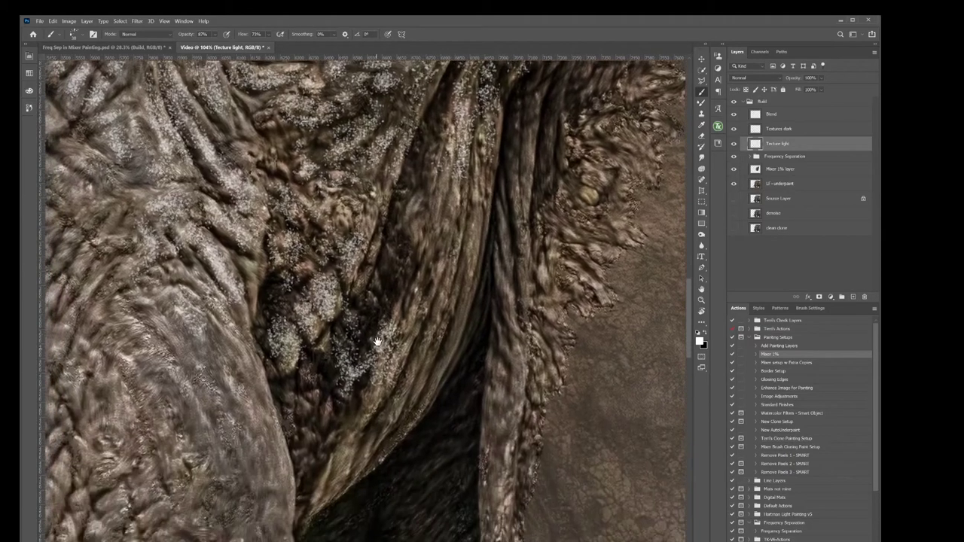
{"action": "mouse_move", "coordinate": [353, 396]}
{"action": "left_mouse_down"}
{"action": "mouse_move", "coordinate": [324, 474]}
{"action": "mouse_move", "coordinate": [444, 271]}
{"action": "mouse_move", "coordinate": [441, 305]}
{"action": "mouse_move", "coordinate": [461, 234]}
{"action": "mouse_move", "coordinate": [433, 242]}
{"action": "mouse_move", "coordinate": [407, 218]}
{"action": "mouse_move", "coordinate": [415, 151]}
{"action": "mouse_move", "coordinate": [482, 294]}
{"action": "left_mouse_up"}
{"action": "mouse_move", "coordinate": [489, 222]}
{"action": "left_mouse_down"}
{"action": "mouse_move", "coordinate": [505, 298]}
{"action": "mouse_move", "coordinate": [497, 403]}
{"action": "mouse_move", "coordinate": [478, 459]}
{"action": "left_mouse_up"}
{"action": "left_click_drag", "start_coordinate": [490, 418], "coordinate": [490, 516]}
{"action": "left_click_drag", "start_coordinate": [508, 290], "coordinate": [513, 94]}
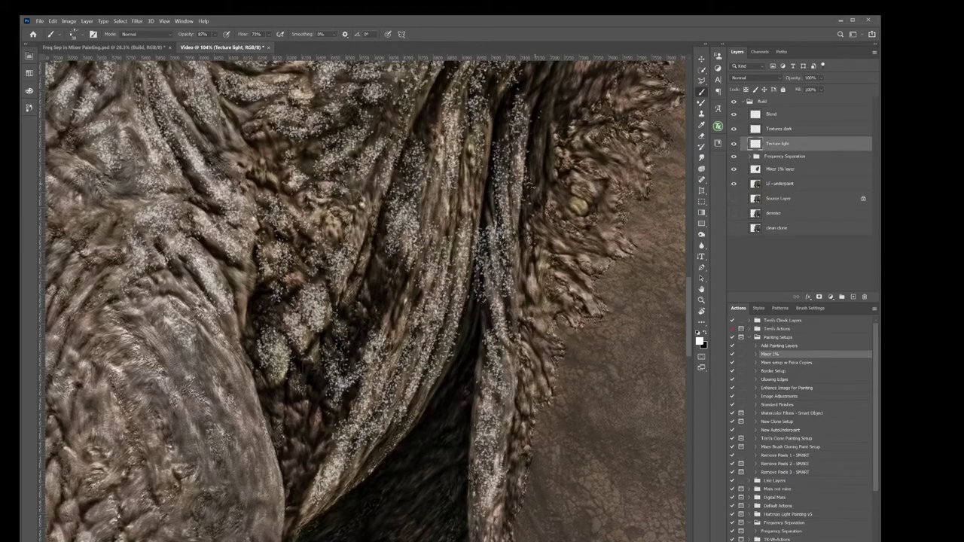
Step: Add white speckles to the temple hollow, the brow above it and the vertical folds at the ear's upper base
{"action": "scroll", "coordinate": [528, 180], "scroll_direction": "up", "scroll_amount": 5}
{"action": "scroll", "coordinate": [510, 215], "scroll_direction": "up", "scroll_amount": 2}
{"action": "mouse_move", "coordinate": [527, 174]}
{"action": "left_mouse_down"}
{"action": "mouse_move", "coordinate": [509, 121]}
{"action": "mouse_move", "coordinate": [501, 180]}
{"action": "left_mouse_up"}
{"action": "mouse_move", "coordinate": [482, 149]}
{"action": "left_mouse_down"}
{"action": "mouse_move", "coordinate": [462, 162]}
{"action": "mouse_move", "coordinate": [416, 150]}
{"action": "left_mouse_up"}
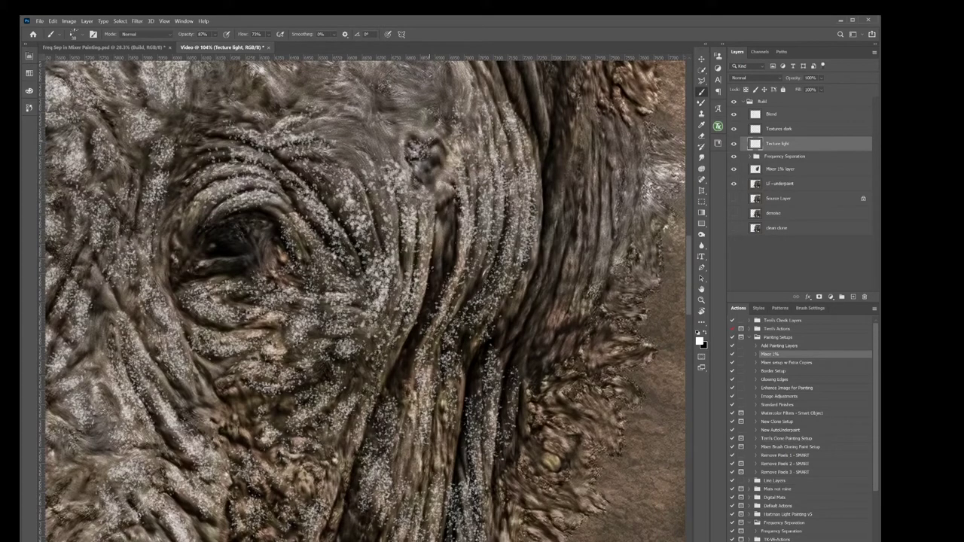
{"action": "left_click_drag", "start_coordinate": [451, 229], "coordinate": [409, 136]}
{"action": "scroll", "coordinate": [409, 136], "scroll_direction": "up", "scroll_amount": 4}
{"action": "scroll", "coordinate": [410, 137], "scroll_direction": "left", "scroll_amount": 2}
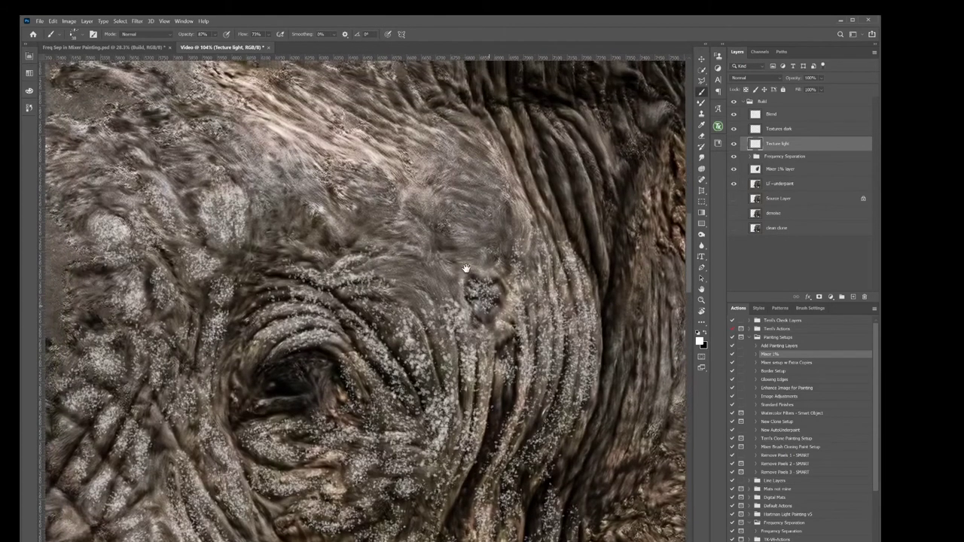
{"action": "left_click_drag", "start_coordinate": [404, 276], "coordinate": [396, 271]}
{"action": "left_click_drag", "start_coordinate": [419, 240], "coordinate": [413, 200]}
{"action": "mouse_move", "coordinate": [479, 175]}
{"action": "left_mouse_down"}
{"action": "mouse_move", "coordinate": [497, 167]}
{"action": "mouse_move", "coordinate": [537, 181]}
{"action": "mouse_move", "coordinate": [565, 219]}
{"action": "mouse_move", "coordinate": [591, 224]}
{"action": "mouse_move", "coordinate": [585, 113]}
{"action": "mouse_move", "coordinate": [599, 128]}
{"action": "mouse_move", "coordinate": [594, 218]}
{"action": "left_mouse_up"}
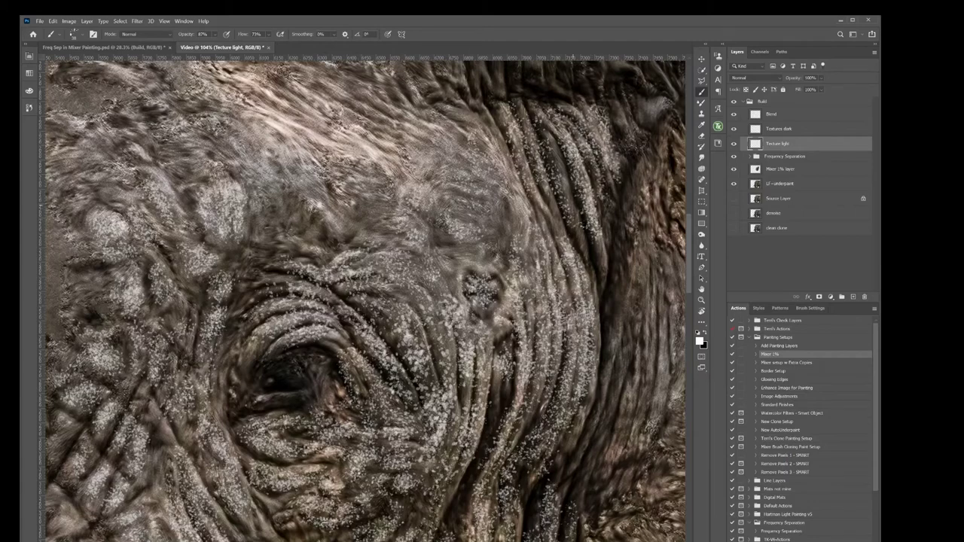
Step: Paint white speckles on the forehead above the eye and across the crosshatched skin at the outer edge of the face
{"action": "left_click_drag", "start_coordinate": [339, 105], "coordinate": [445, 188]}
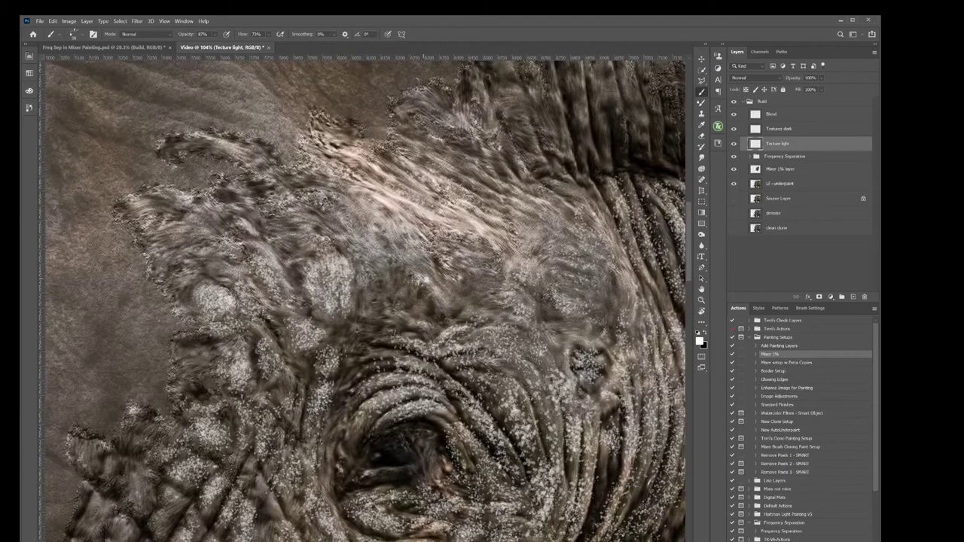
{"action": "left_click_drag", "start_coordinate": [386, 290], "coordinate": [382, 307]}
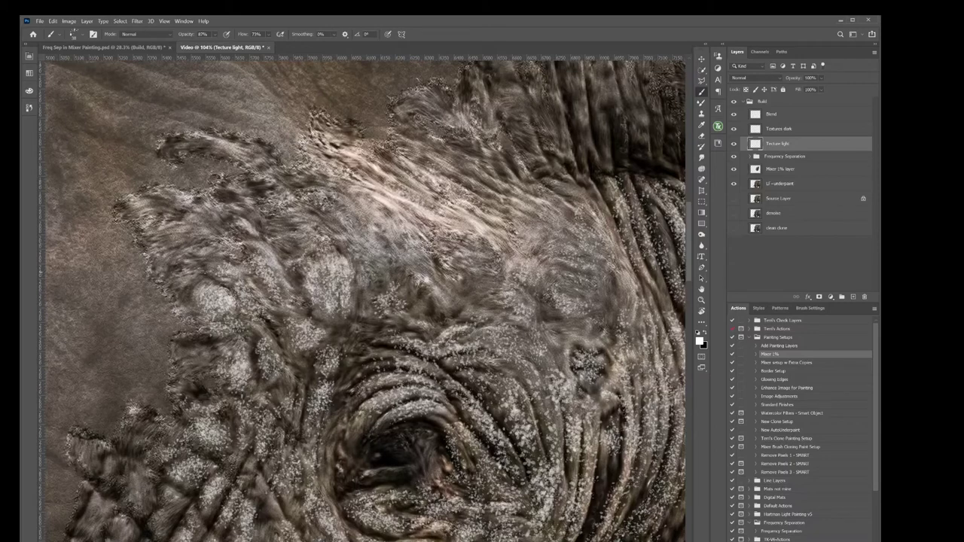
{"action": "left_click_drag", "start_coordinate": [226, 400], "coordinate": [301, 217]}
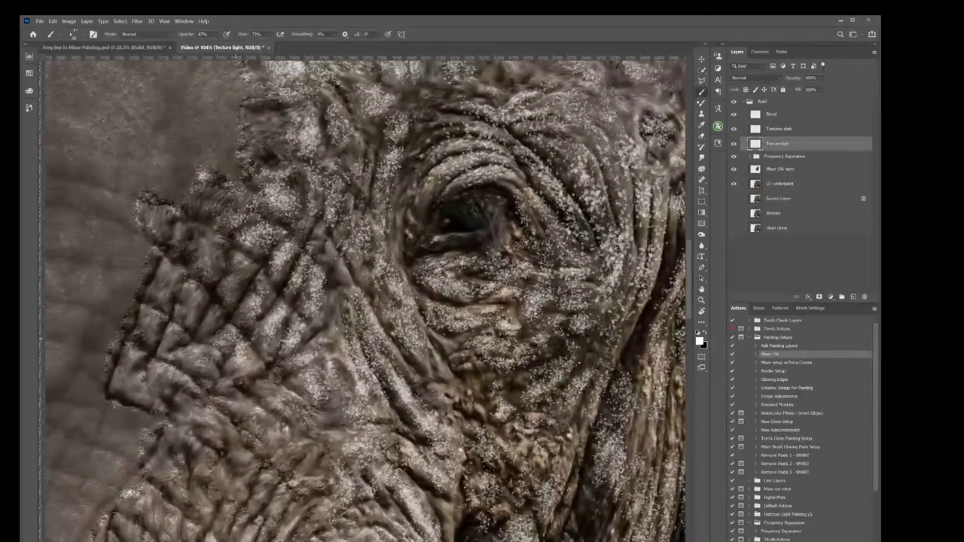
{"action": "mouse_move", "coordinate": [205, 324]}
{"action": "left_mouse_down"}
{"action": "mouse_move", "coordinate": [159, 290]}
{"action": "mouse_move", "coordinate": [166, 337]}
{"action": "mouse_move", "coordinate": [133, 377]}
{"action": "mouse_move", "coordinate": [161, 377]}
{"action": "left_mouse_up"}
{"action": "mouse_move", "coordinate": [188, 411]}
{"action": "left_mouse_down"}
{"action": "mouse_move", "coordinate": [233, 429]}
{"action": "mouse_move", "coordinate": [264, 403]}
{"action": "mouse_move", "coordinate": [227, 305]}
{"action": "mouse_move", "coordinate": [233, 263]}
{"action": "mouse_move", "coordinate": [195, 229]}
{"action": "mouse_move", "coordinate": [230, 226]}
{"action": "left_mouse_up"}
{"action": "mouse_move", "coordinate": [334, 260]}
{"action": "left_mouse_down"}
{"action": "mouse_move", "coordinate": [343, 320]}
{"action": "mouse_move", "coordinate": [370, 278]}
{"action": "left_mouse_up"}
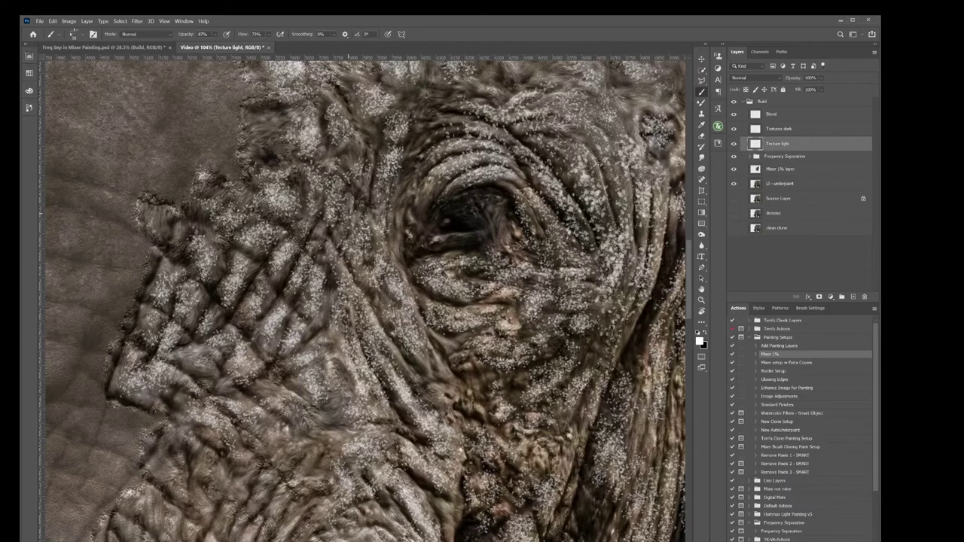
{"action": "mouse_move", "coordinate": [324, 150]}
{"action": "left_mouse_down"}
{"action": "mouse_move", "coordinate": [373, 154]}
{"action": "mouse_move", "coordinate": [390, 185]}
{"action": "mouse_move", "coordinate": [433, 166]}
{"action": "mouse_move", "coordinate": [420, 108]}
{"action": "mouse_move", "coordinate": [459, 75]}
{"action": "mouse_move", "coordinate": [509, 105]}
{"action": "left_mouse_up"}
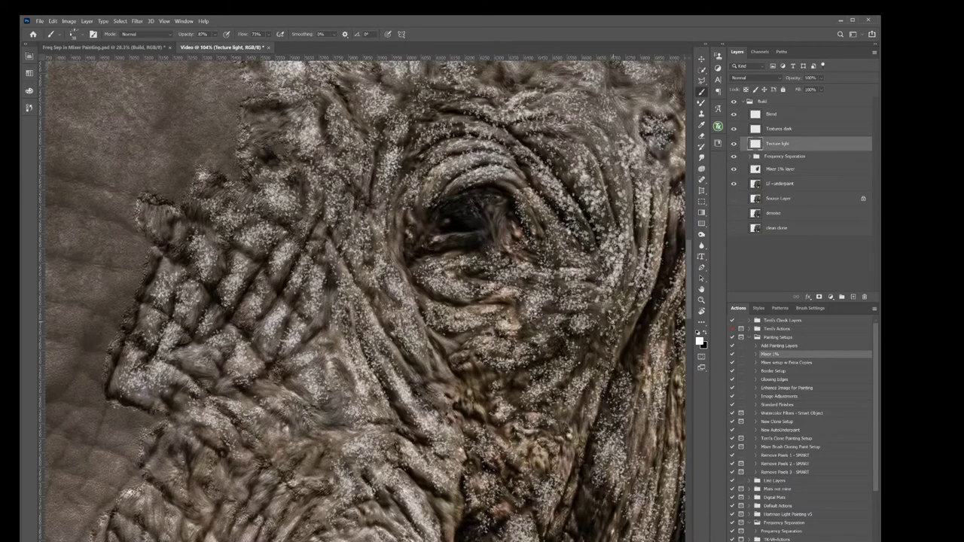
Step: Fill in white speckles on the skin below the eye and down the cheek toward the trunk
{"action": "left_click_drag", "start_coordinate": [554, 448], "coordinate": [513, 426]}
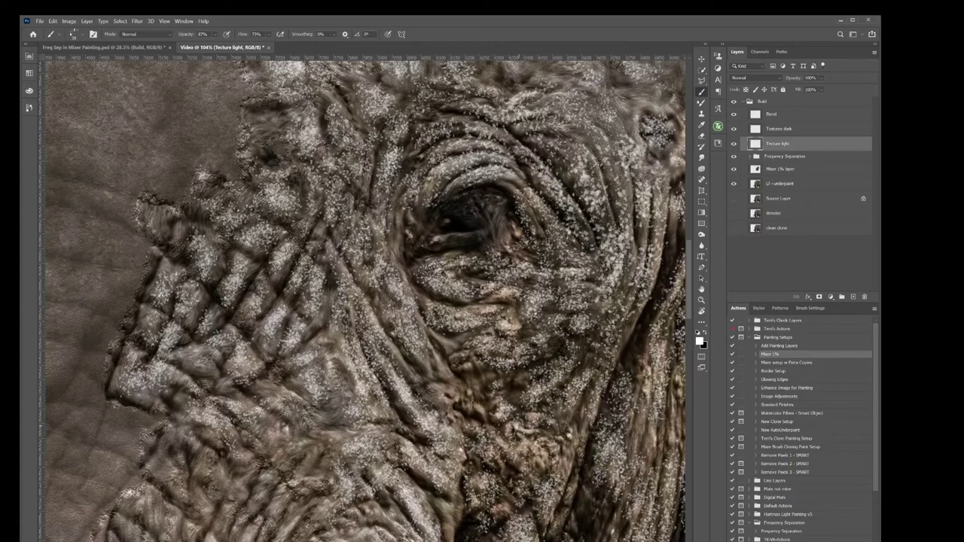
{"action": "left_click_drag", "start_coordinate": [446, 494], "coordinate": [452, 524]}
{"action": "mouse_move", "coordinate": [313, 455]}
{"action": "left_mouse_down"}
{"action": "mouse_move", "coordinate": [251, 416]}
{"action": "mouse_move", "coordinate": [238, 394]}
{"action": "left_mouse_up"}
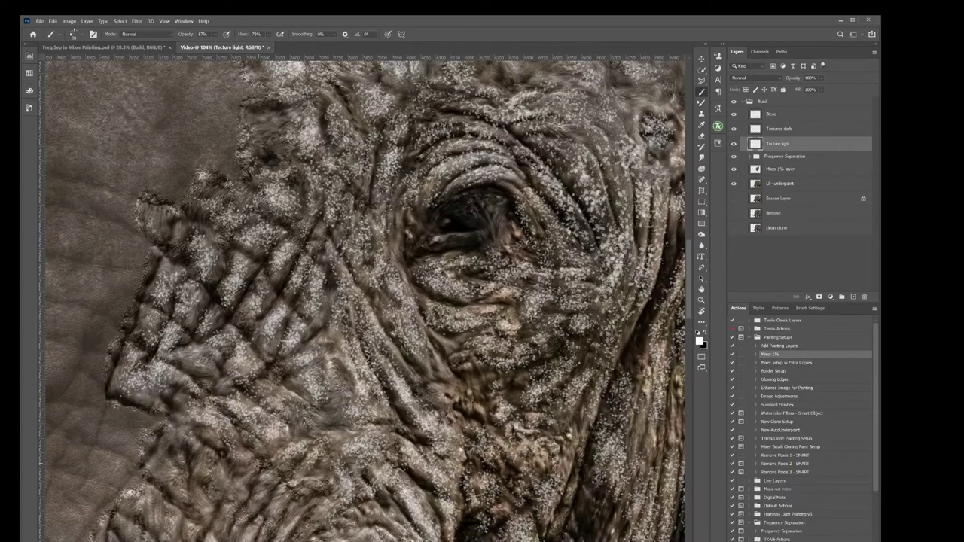
{"action": "mouse_move", "coordinate": [234, 481]}
{"action": "left_mouse_down"}
{"action": "mouse_move", "coordinate": [209, 459]}
{"action": "mouse_move", "coordinate": [207, 502]}
{"action": "mouse_move", "coordinate": [168, 445]}
{"action": "mouse_move", "coordinate": [158, 527]}
{"action": "mouse_move", "coordinate": [217, 522]}
{"action": "left_mouse_up"}
Step: Paint white speckles over the skin above the tusk and the dark recess between the cheek and the ear
{"action": "mouse_move", "coordinate": [286, 422]}
{"action": "left_mouse_down"}
{"action": "mouse_move", "coordinate": [422, 395]}
{"action": "mouse_move", "coordinate": [455, 365]}
{"action": "mouse_move", "coordinate": [606, 332]}
{"action": "mouse_move", "coordinate": [597, 324]}
{"action": "mouse_move", "coordinate": [635, 249]}
{"action": "left_mouse_up"}
{"action": "left_click_drag", "start_coordinate": [499, 417], "coordinate": [430, 251]}
{"action": "mouse_move", "coordinate": [475, 281]}
{"action": "left_mouse_down"}
{"action": "mouse_move", "coordinate": [469, 311]}
{"action": "mouse_move", "coordinate": [450, 262]}
{"action": "mouse_move", "coordinate": [423, 339]}
{"action": "mouse_move", "coordinate": [373, 407]}
{"action": "mouse_move", "coordinate": [373, 433]}
{"action": "mouse_move", "coordinate": [354, 448]}
{"action": "mouse_move", "coordinate": [309, 392]}
{"action": "mouse_move", "coordinate": [335, 518]}
{"action": "mouse_move", "coordinate": [374, 452]}
{"action": "mouse_move", "coordinate": [452, 407]}
{"action": "left_mouse_up"}
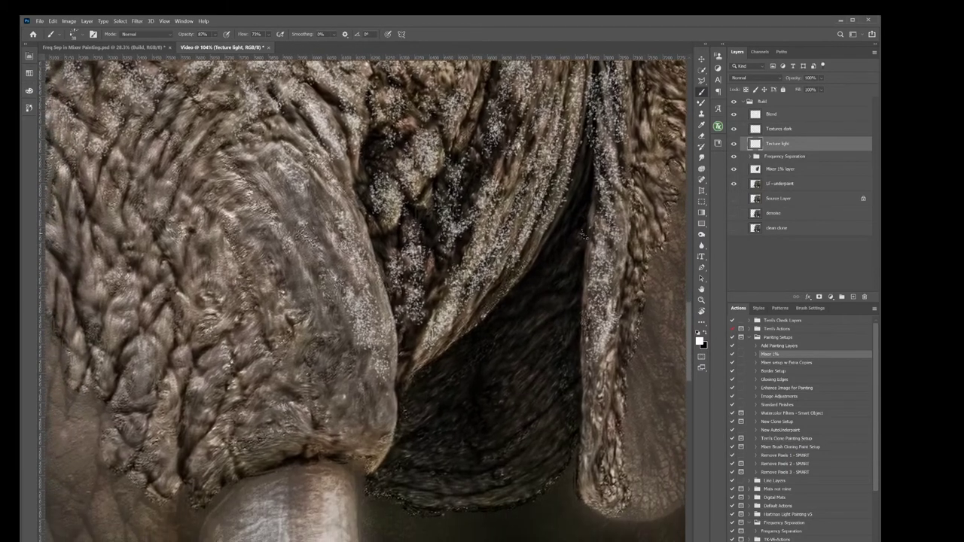
{"action": "mouse_move", "coordinate": [580, 232]}
{"action": "left_mouse_down"}
{"action": "mouse_move", "coordinate": [531, 320]}
{"action": "mouse_move", "coordinate": [448, 396]}
{"action": "mouse_move", "coordinate": [528, 343]}
{"action": "mouse_move", "coordinate": [438, 427]}
{"action": "mouse_move", "coordinate": [543, 385]}
{"action": "mouse_move", "coordinate": [475, 440]}
{"action": "mouse_move", "coordinate": [422, 467]}
{"action": "mouse_move", "coordinate": [453, 490]}
{"action": "mouse_move", "coordinate": [543, 467]}
{"action": "mouse_move", "coordinate": [430, 377]}
{"action": "mouse_move", "coordinate": [580, 188]}
{"action": "mouse_move", "coordinate": [573, 211]}
{"action": "left_mouse_up"}
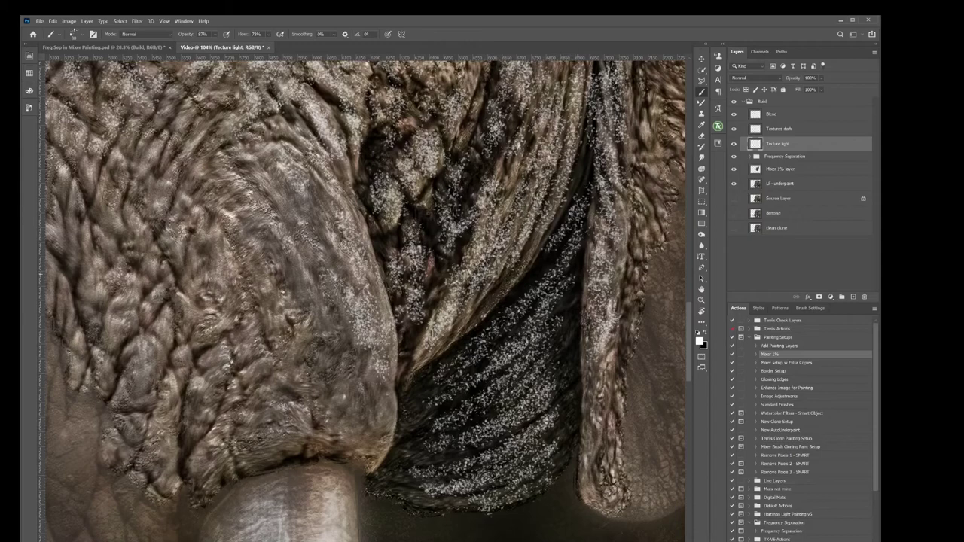
Step: Add white speckles along the ear edge and the deep vertical folds behind the eye
{"action": "scroll", "coordinate": [621, 280], "scroll_direction": "up", "scroll_amount": 3}
{"action": "mouse_move", "coordinate": [608, 393]}
{"action": "left_mouse_down"}
{"action": "mouse_move", "coordinate": [591, 482]}
{"action": "mouse_move", "coordinate": [627, 249]}
{"action": "mouse_move", "coordinate": [652, 249]}
{"action": "left_mouse_up"}
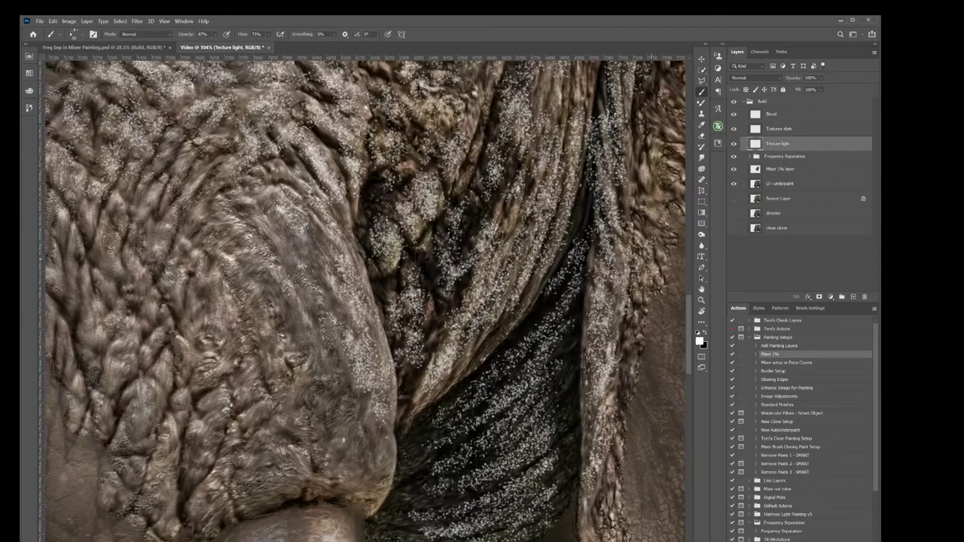
{"action": "scroll", "coordinate": [545, 323], "scroll_direction": "up", "scroll_amount": 5}
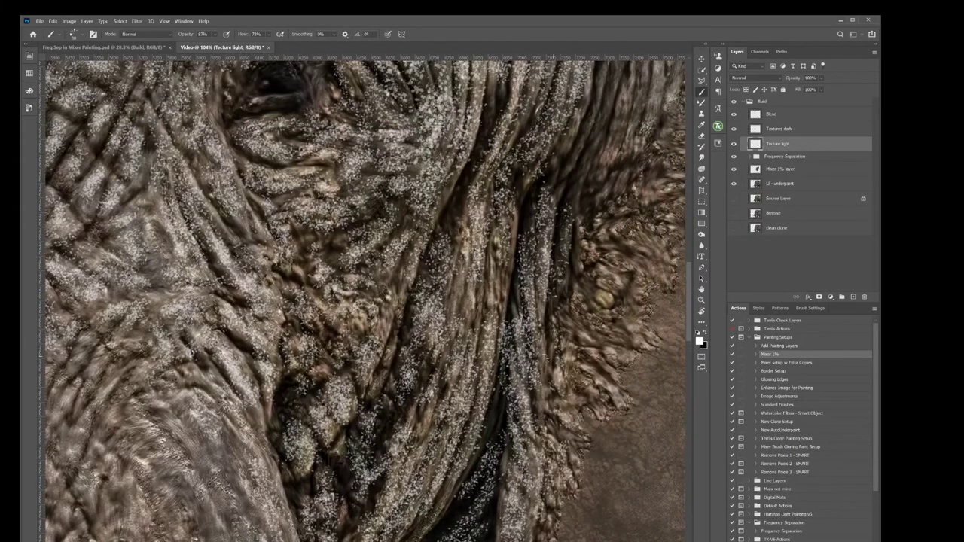
{"action": "mouse_move", "coordinate": [580, 83]}
{"action": "left_mouse_down"}
{"action": "mouse_move", "coordinate": [560, 181]}
{"action": "mouse_move", "coordinate": [605, 105]}
{"action": "mouse_move", "coordinate": [592, 181]}
{"action": "left_mouse_up"}
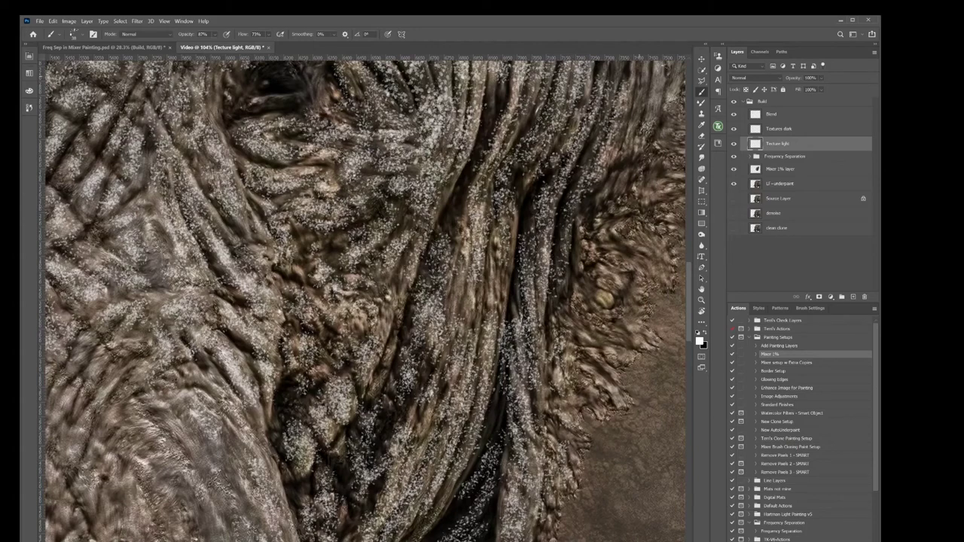
{"action": "mouse_move", "coordinate": [444, 181]}
{"action": "left_mouse_down"}
{"action": "mouse_move", "coordinate": [464, 317]}
{"action": "mouse_move", "coordinate": [500, 248]}
{"action": "left_mouse_up"}
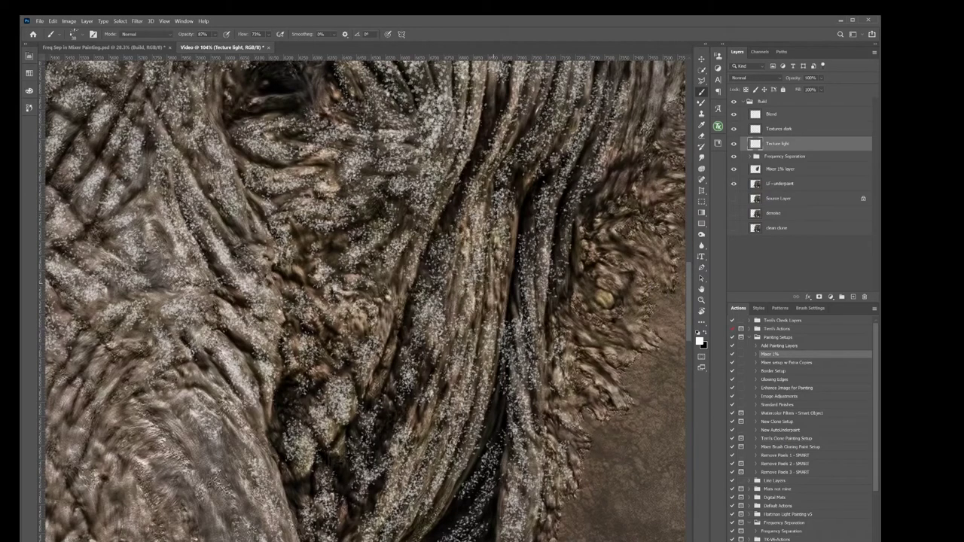
Step: Set the Texture light layer to Soft Light, lower its opacity to about 70%, and compare the image with the layer hidden
{"action": "scroll", "coordinate": [757, 79], "scroll_direction": "down", "scroll_amount": 13}
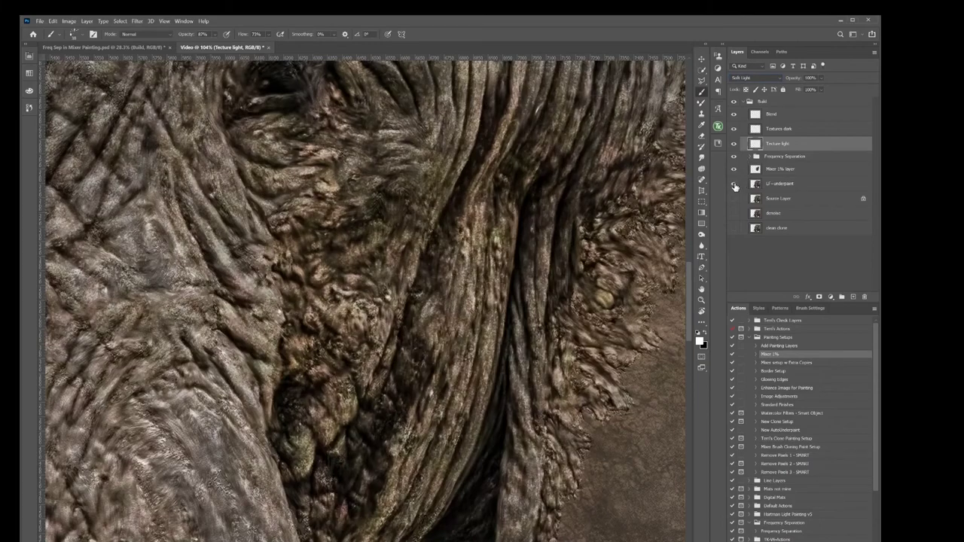
{"action": "left_click", "coordinate": [701, 300]}
{"action": "left_click_drag", "start_coordinate": [465, 372], "coordinate": [440, 384]}
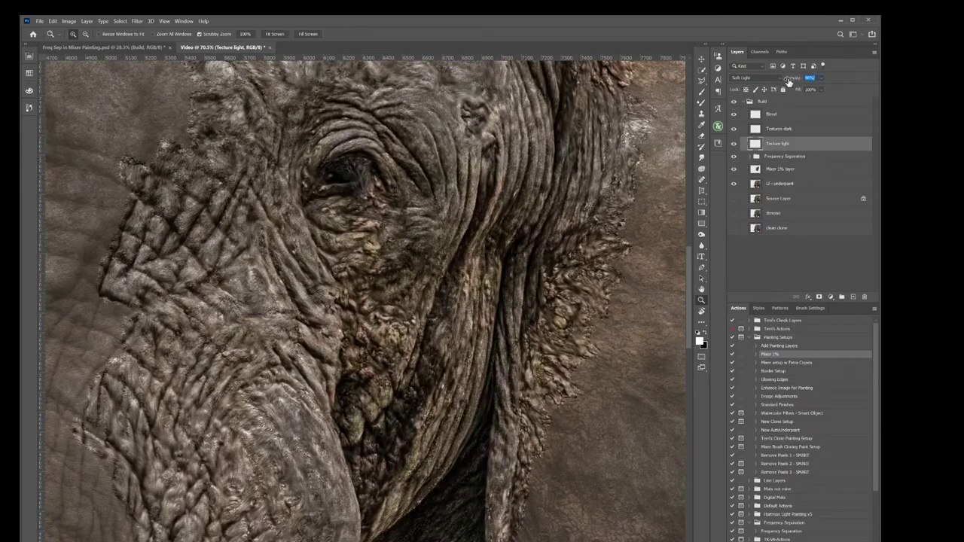
{"action": "scroll", "coordinate": [632, 282], "scroll_direction": "up", "scroll_amount": 4}
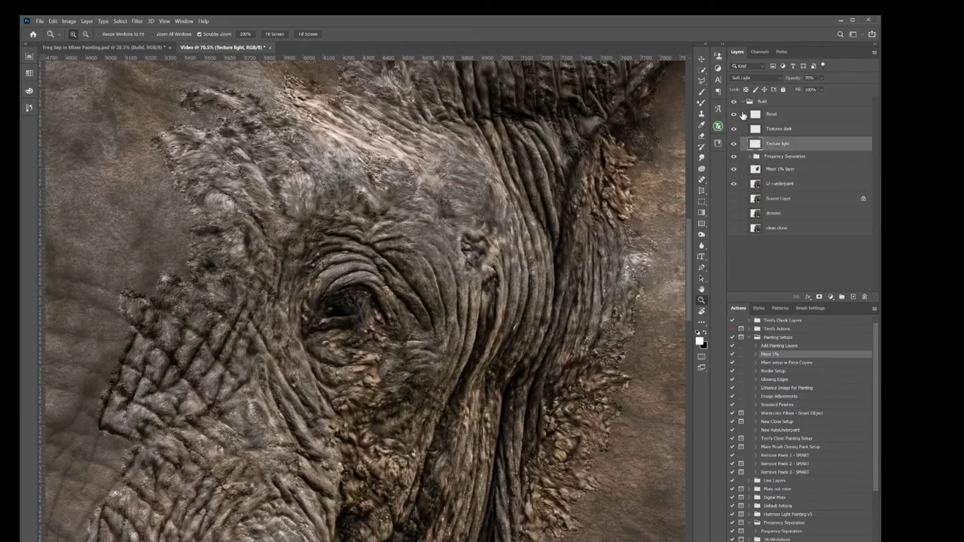
{"action": "left_click", "coordinate": [734, 144]}
{"action": "left_click", "coordinate": [735, 144]}
{"action": "left_click", "coordinate": [735, 143]}
{"action": "left_click", "coordinate": [735, 143]}
{"action": "left_click", "coordinate": [736, 143]}
{"action": "left_click", "coordinate": [735, 143]}
Step: On the Textures dark layer, brush black speckles over the forehead, around the eye and down the cheek folds
{"action": "left_click", "coordinate": [784, 129]}
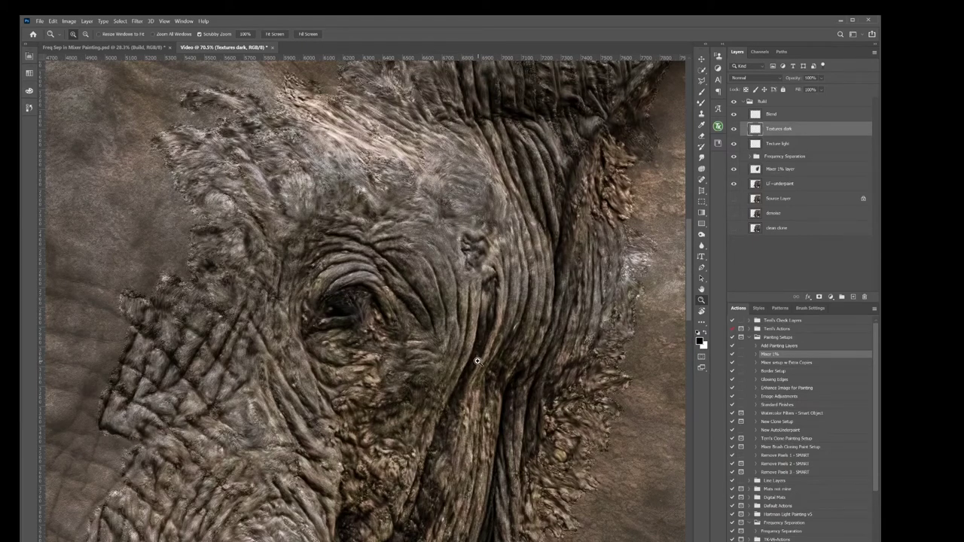
{"action": "key", "text": "alt"}
{"action": "key", "text": "i"}
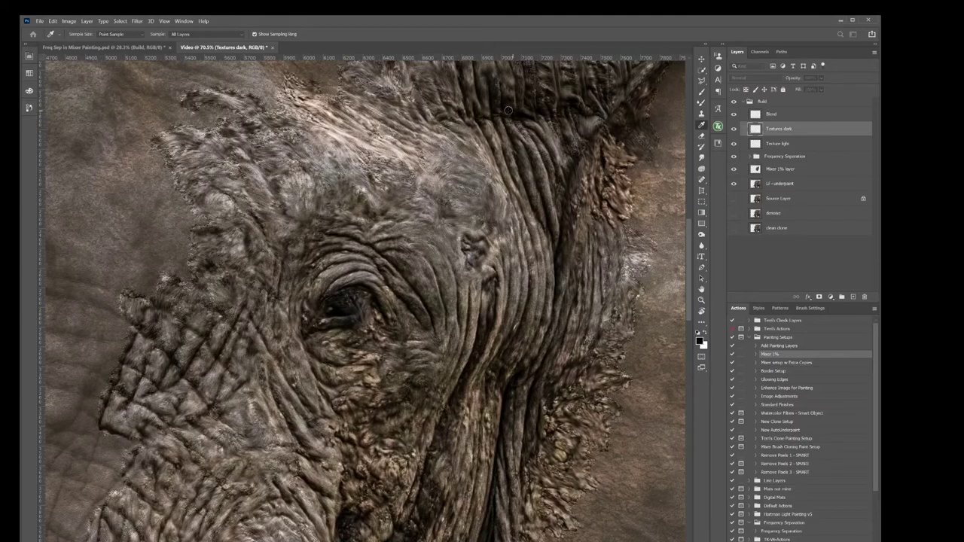
{"action": "key", "text": "z"}
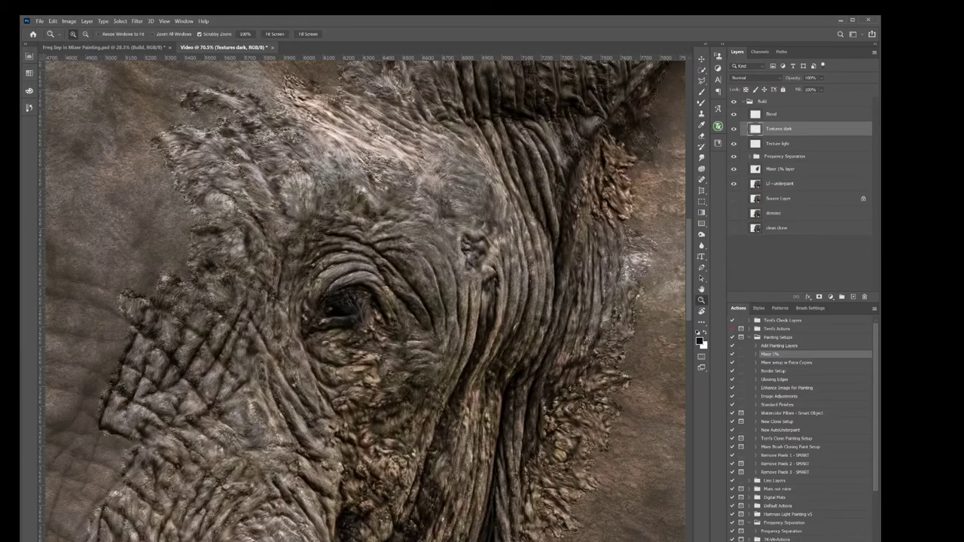
{"action": "key", "text": "b"}
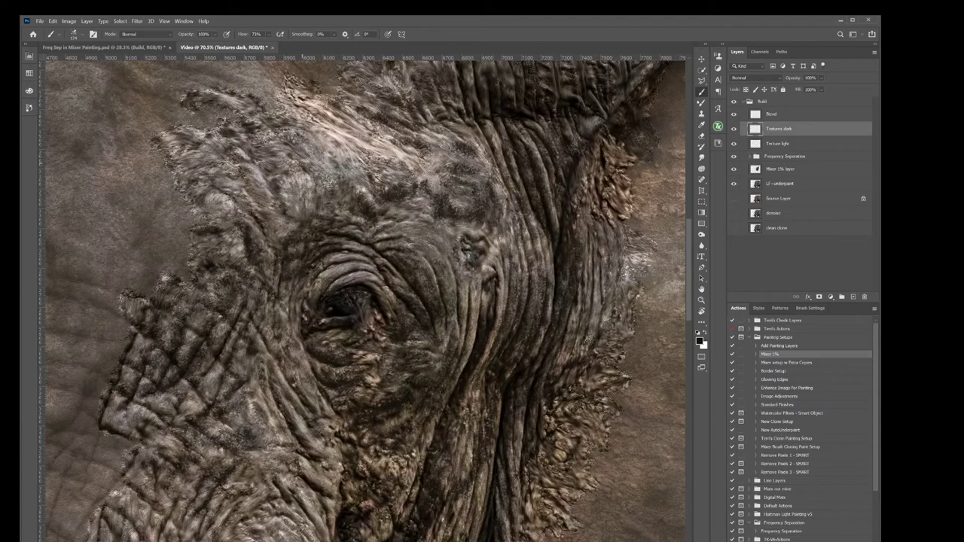
{"action": "mouse_move", "coordinate": [314, 146]}
{"action": "left_mouse_down"}
{"action": "mouse_move", "coordinate": [332, 124]}
{"action": "mouse_move", "coordinate": [311, 107]}
{"action": "left_mouse_up"}
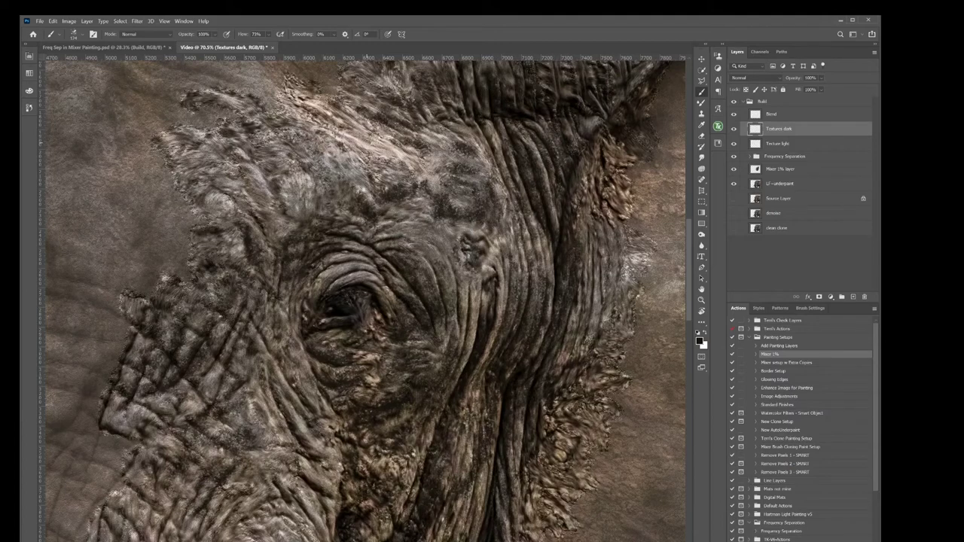
{"action": "mouse_move", "coordinate": [348, 147]}
{"action": "left_mouse_down"}
{"action": "mouse_move", "coordinate": [330, 188]}
{"action": "mouse_move", "coordinate": [333, 220]}
{"action": "left_mouse_up"}
{"action": "mouse_move", "coordinate": [354, 251]}
{"action": "left_mouse_down"}
{"action": "mouse_move", "coordinate": [311, 303]}
{"action": "mouse_move", "coordinate": [342, 346]}
{"action": "mouse_move", "coordinate": [337, 376]}
{"action": "mouse_move", "coordinate": [308, 391]}
{"action": "mouse_move", "coordinate": [296, 447]}
{"action": "mouse_move", "coordinate": [305, 493]}
{"action": "mouse_move", "coordinate": [271, 518]}
{"action": "mouse_move", "coordinate": [220, 522]}
{"action": "mouse_move", "coordinate": [117, 497]}
{"action": "mouse_move", "coordinate": [195, 530]}
{"action": "mouse_move", "coordinate": [437, 477]}
{"action": "mouse_move", "coordinate": [482, 439]}
{"action": "left_mouse_up"}
{"action": "scroll", "coordinate": [688, 313], "scroll_direction": "down", "scroll_amount": 3}
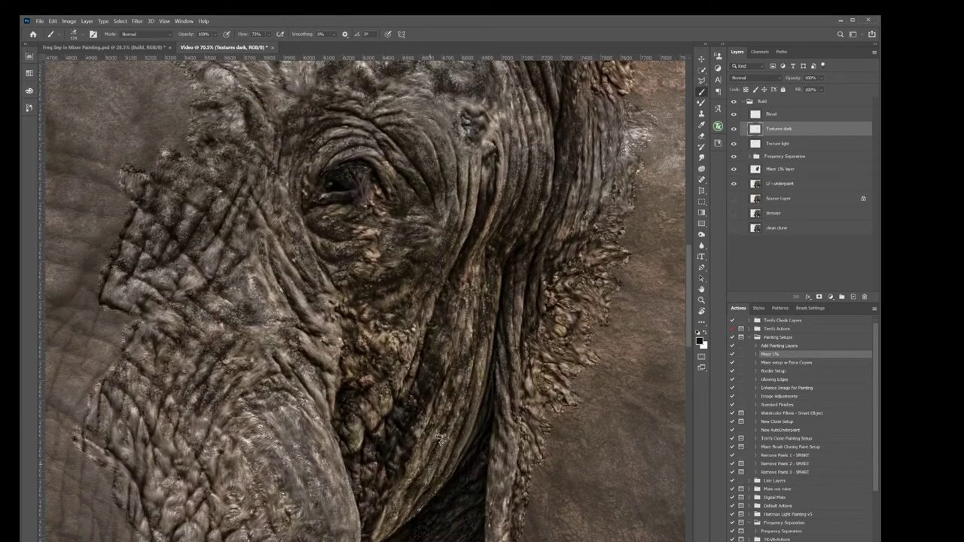
Step: Set the Textures dark layer to Soft Light, lower its opacity to about 40%, and compare the image with the layer hidden
{"action": "scroll", "coordinate": [761, 78], "scroll_direction": "down", "scroll_amount": 13}
{"action": "left_click_drag", "start_coordinate": [798, 83], "coordinate": [794, 82]}
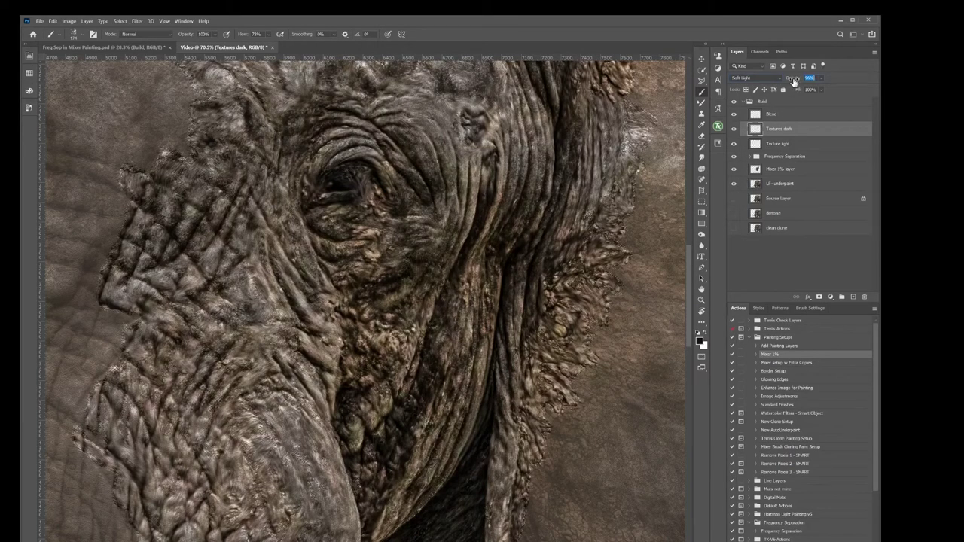
{"action": "left_click", "coordinate": [734, 128]}
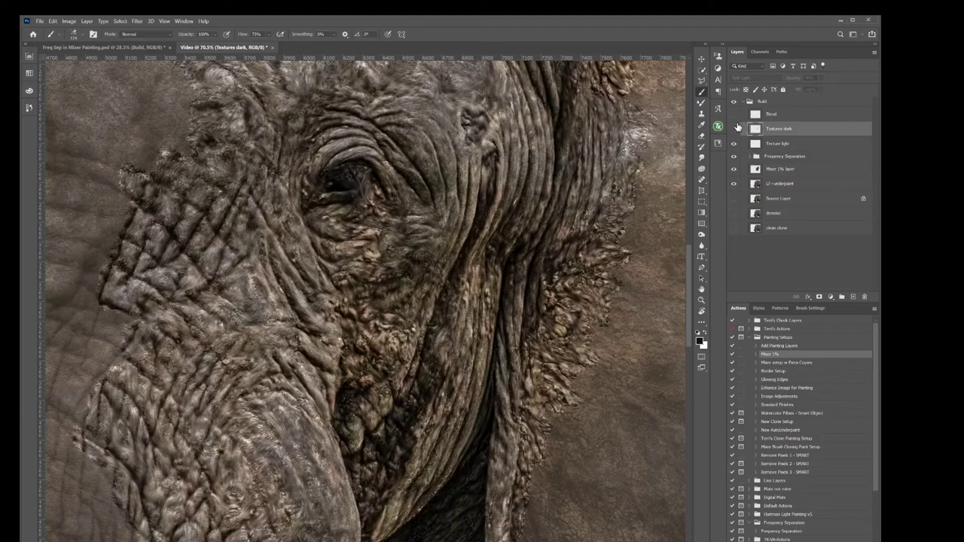
{"action": "left_click", "coordinate": [735, 128]}
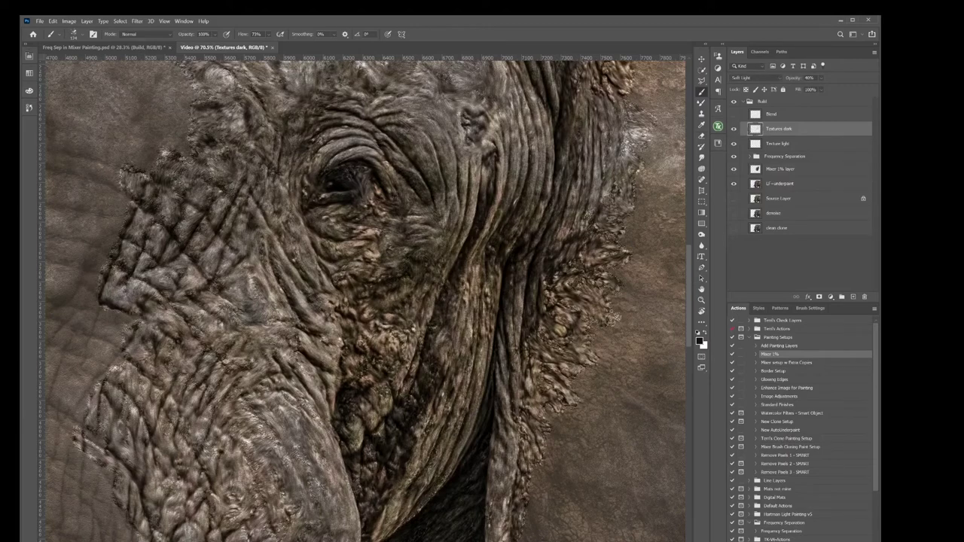
{"action": "left_click", "coordinate": [702, 300]}
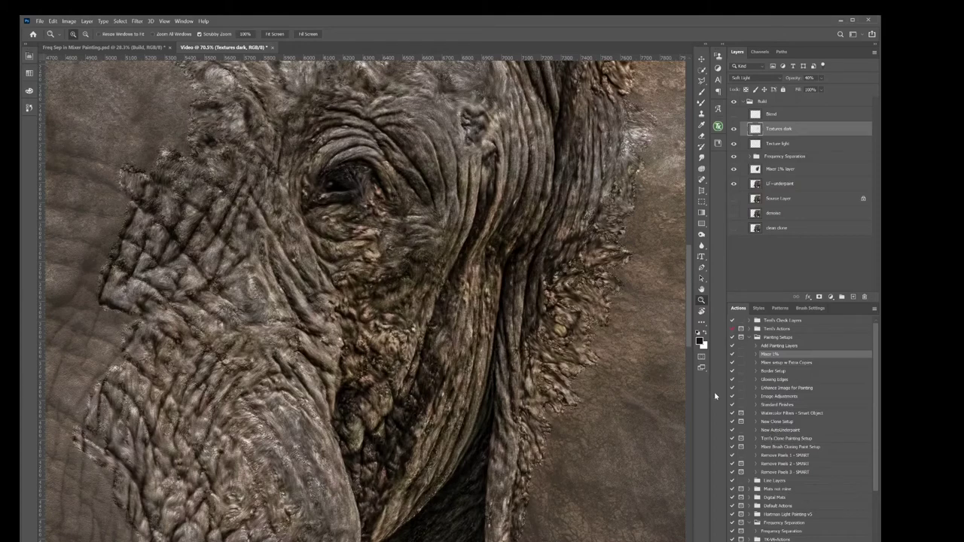
Step: On the Blend layer, smear sampled skin colours with the Mixer Brush along the long cheek folds and the skin behind the eye
{"action": "left_click", "coordinate": [759, 116]}
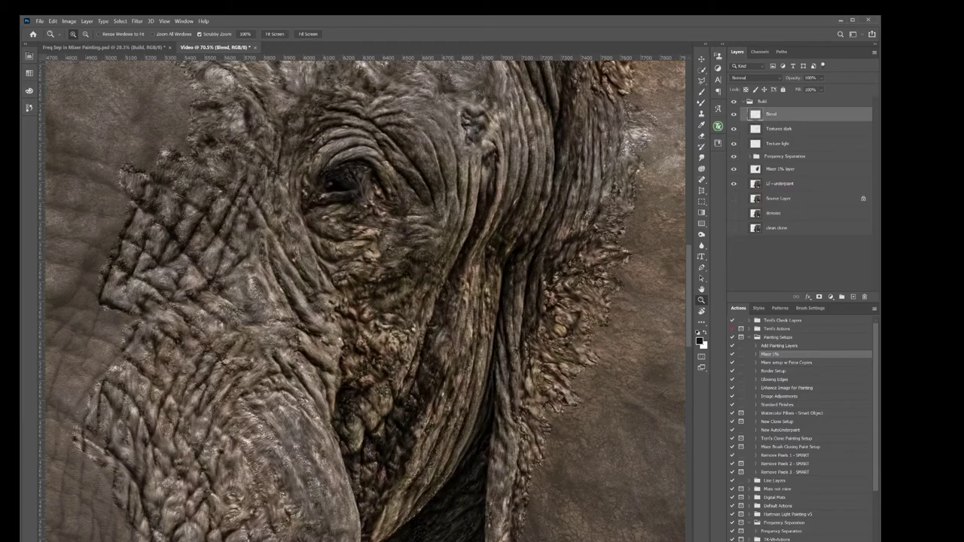
{"action": "key", "text": "b"}
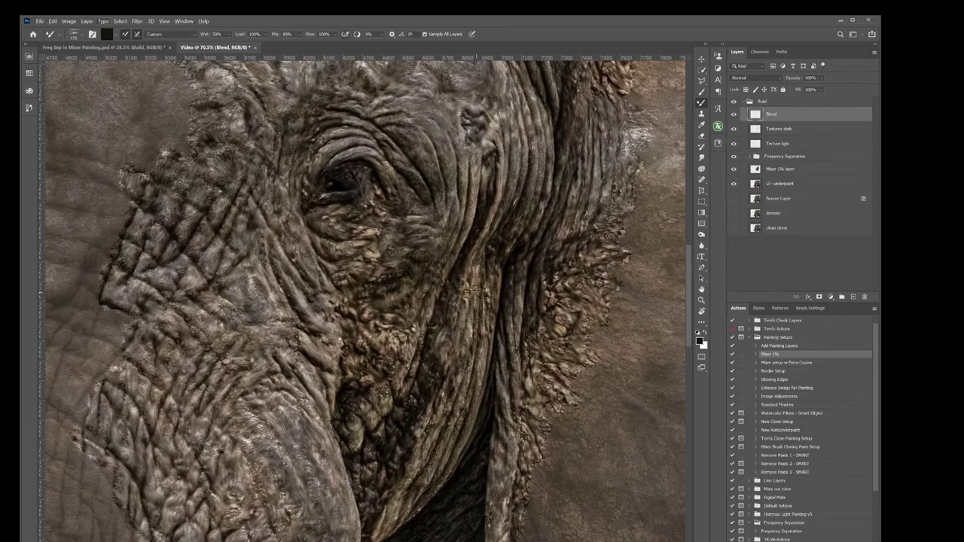
{"action": "left_click", "coordinate": [468, 296], "text": "alt"}
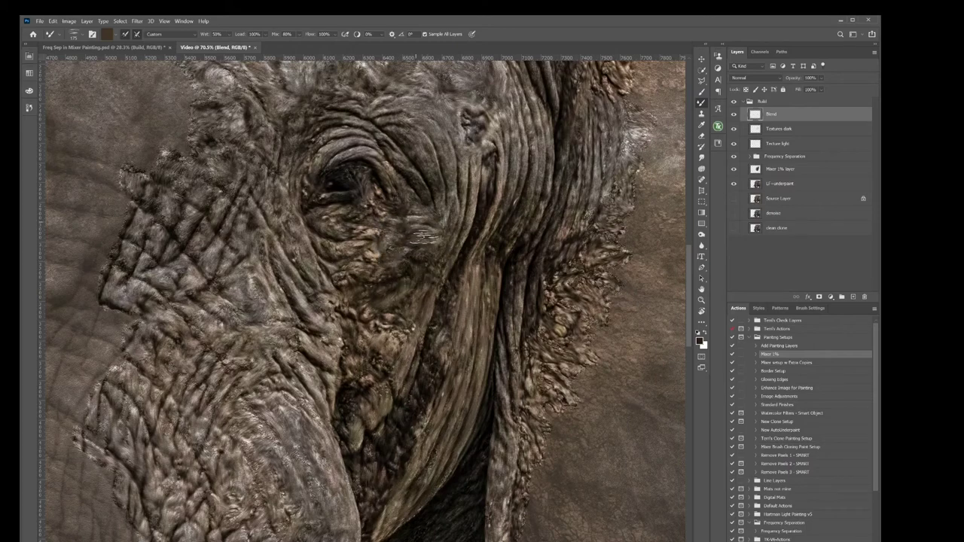
{"action": "left_click", "coordinate": [418, 236], "text": "alt"}
{"action": "left_click", "coordinate": [453, 183], "text": "alt"}
{"action": "left_click", "coordinate": [456, 189], "text": "alt"}
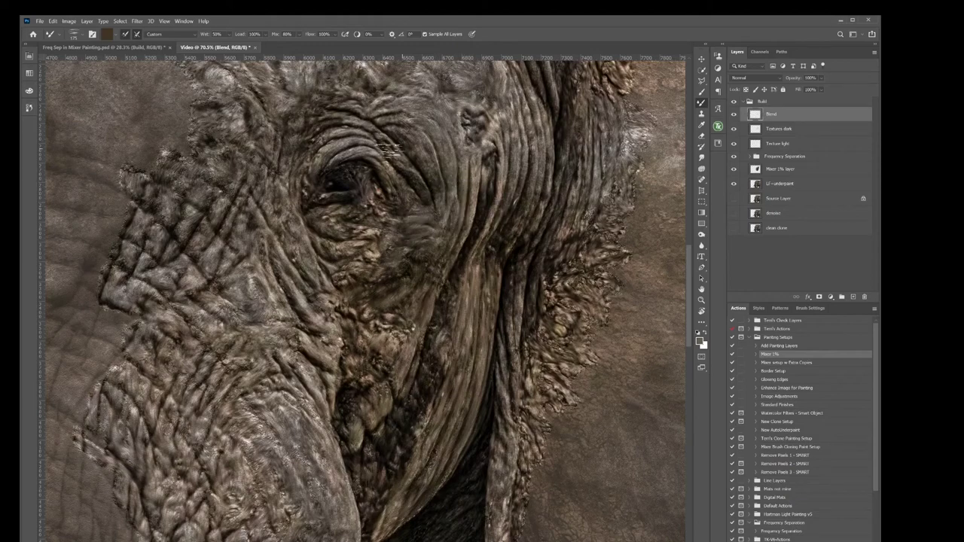
Step: Blend the wrinkles above the eye, the rough skin in front of it and the cheek above the tusk with the Mixer Brush
{"action": "left_click", "coordinate": [344, 151], "text": "alt"}
{"action": "left_click", "coordinate": [352, 128], "text": "alt"}
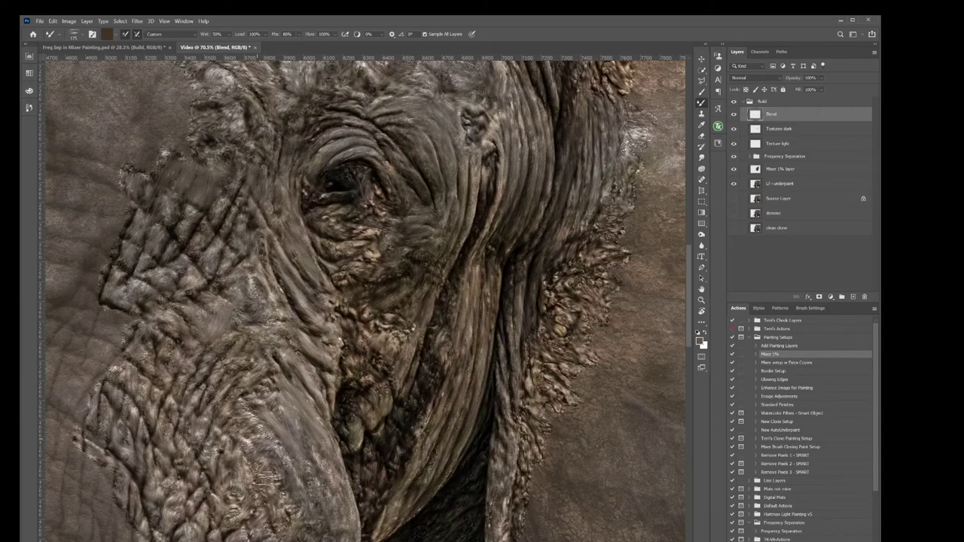
{"action": "left_click", "coordinate": [256, 433], "text": "alt"}
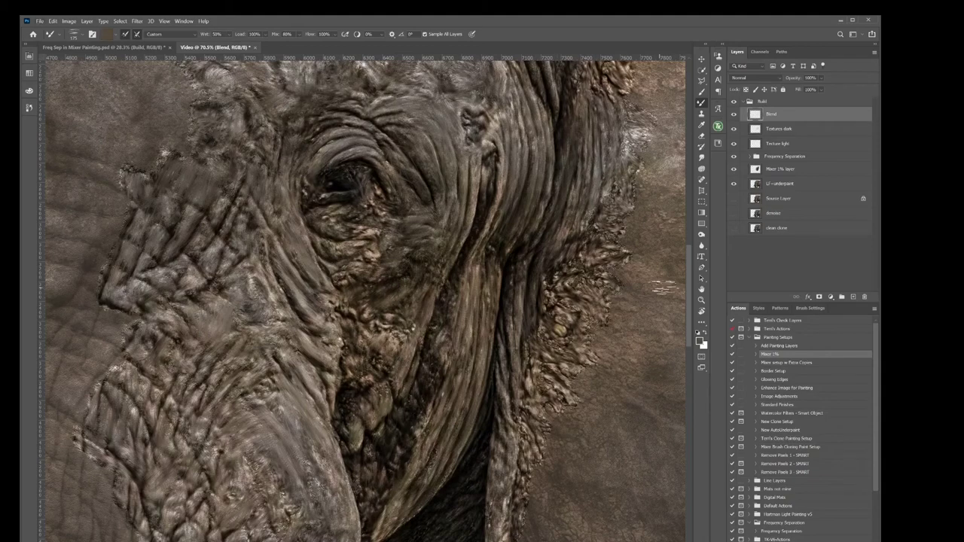
Step: Continue Mixer Brush strokes over the forehead, the folds below the ear's upper edge and the lower cheek near the tusk
{"action": "scroll", "coordinate": [671, 285], "scroll_direction": "up", "scroll_amount": 5}
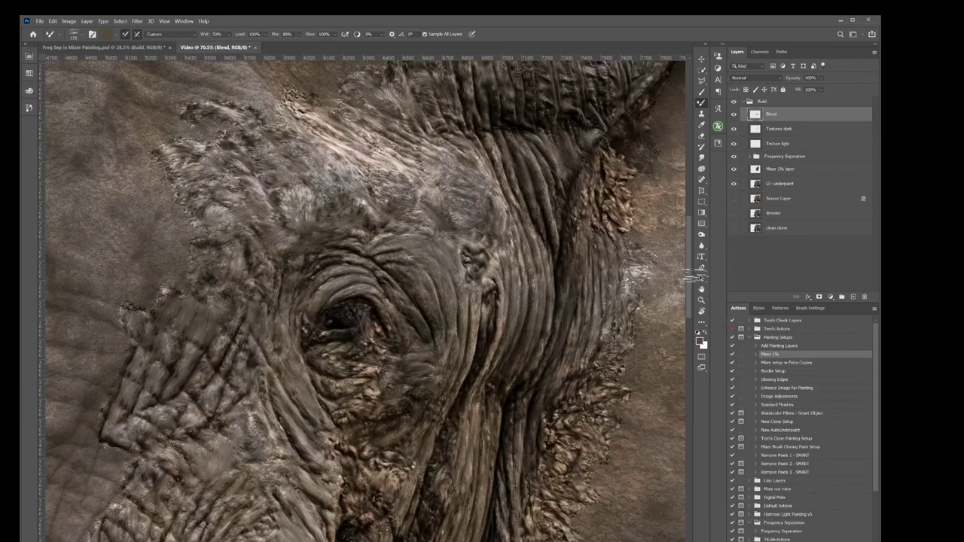
{"action": "left_click_drag", "start_coordinate": [489, 129], "coordinate": [538, 235]}
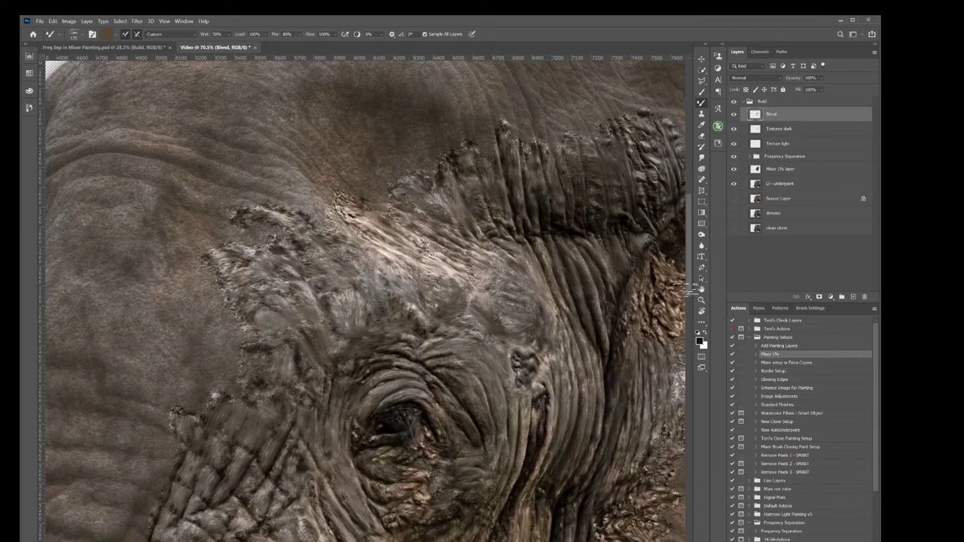
{"action": "left_click_drag", "start_coordinate": [665, 245], "coordinate": [687, 290]}
{"action": "scroll", "coordinate": [691, 269], "scroll_direction": "down", "scroll_amount": 10}
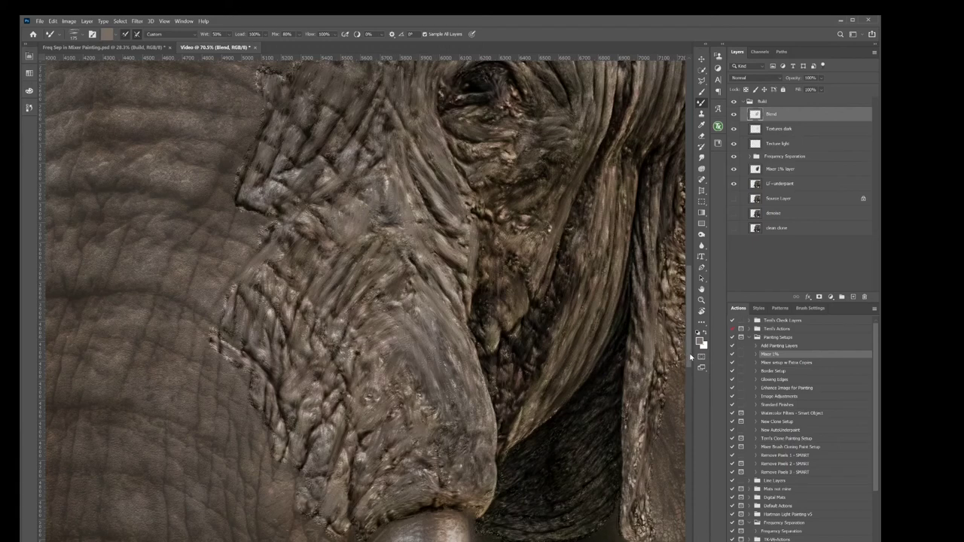
Step: Lower the Blend layer's opacity to about 62% and compare the painting with the layer hidden and shown
{"action": "scroll", "coordinate": [691, 348], "scroll_direction": "up", "scroll_amount": 5}
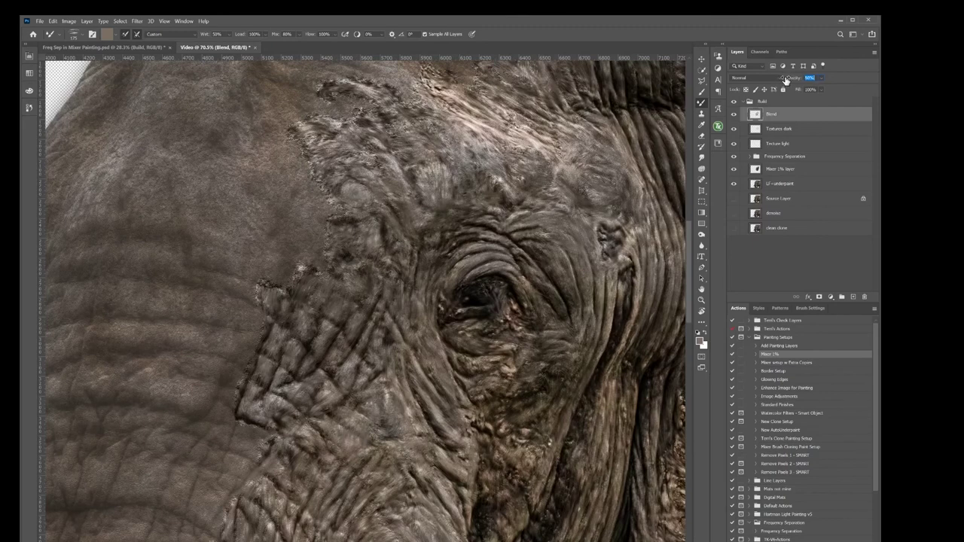
{"action": "left_click", "coordinate": [734, 115]}
{"action": "left_click", "coordinate": [734, 114]}
{"action": "scroll", "coordinate": [694, 309], "scroll_direction": "down", "scroll_amount": 3}
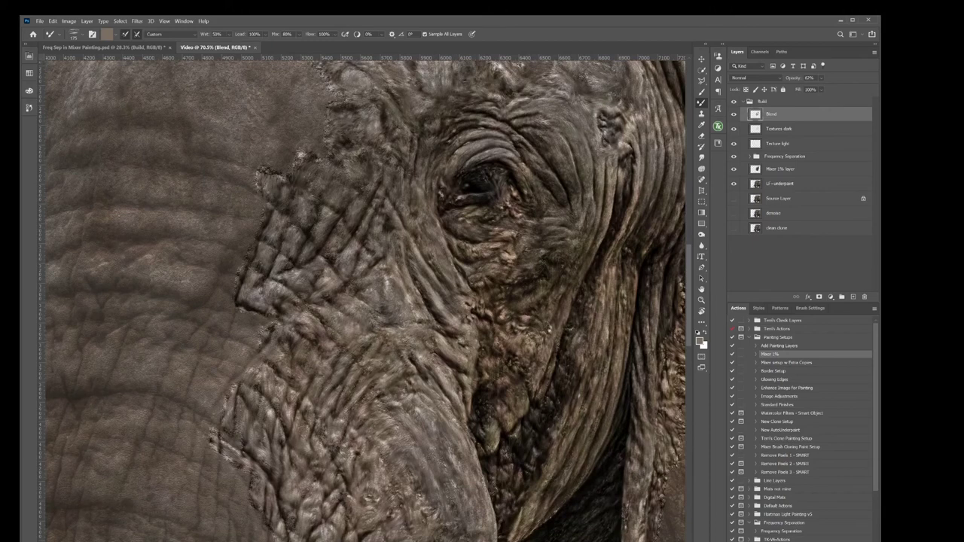
{"action": "scroll", "coordinate": [694, 324], "scroll_direction": "right", "scroll_amount": 4}
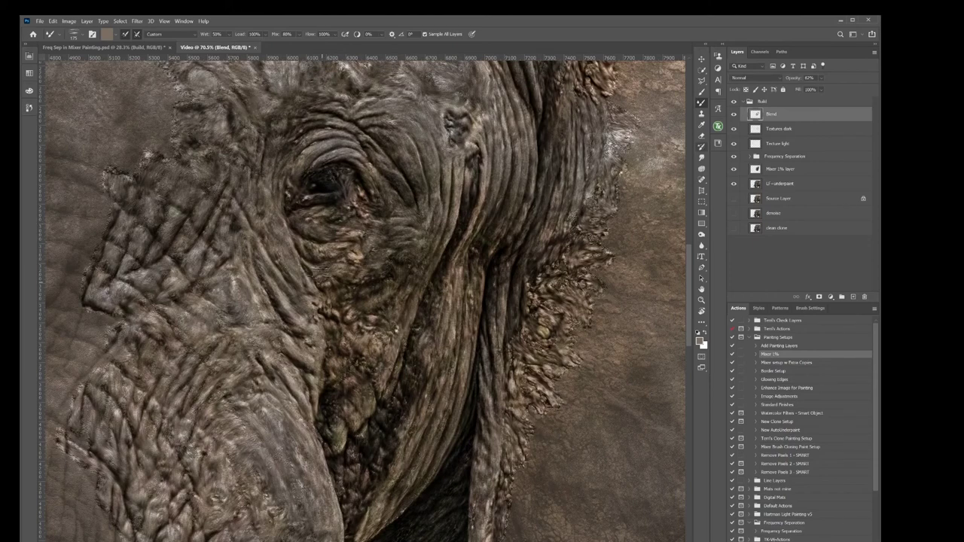
Step: Show only the Source Layer of the Build group and raise its opacity to 100%
{"action": "left_click", "coordinate": [746, 102]}
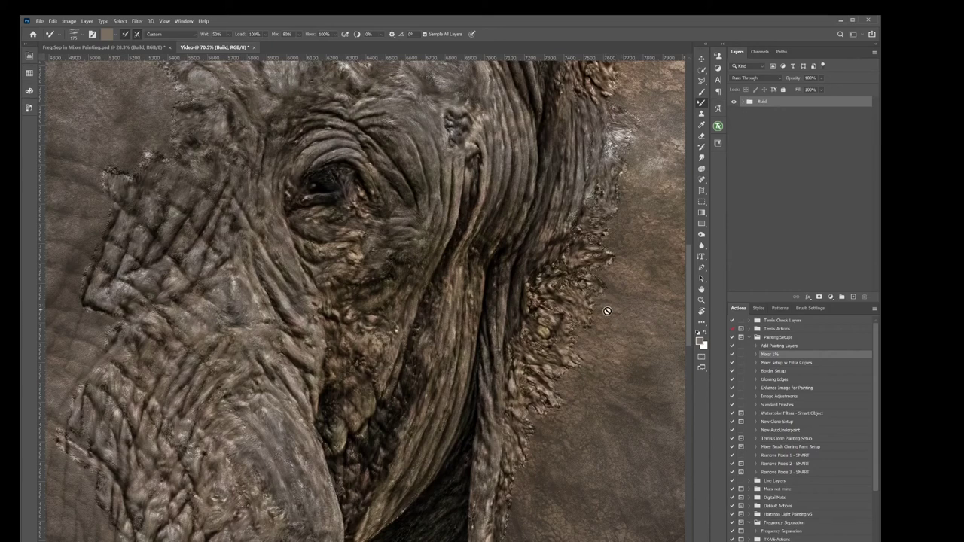
{"action": "left_click", "coordinate": [744, 104]}
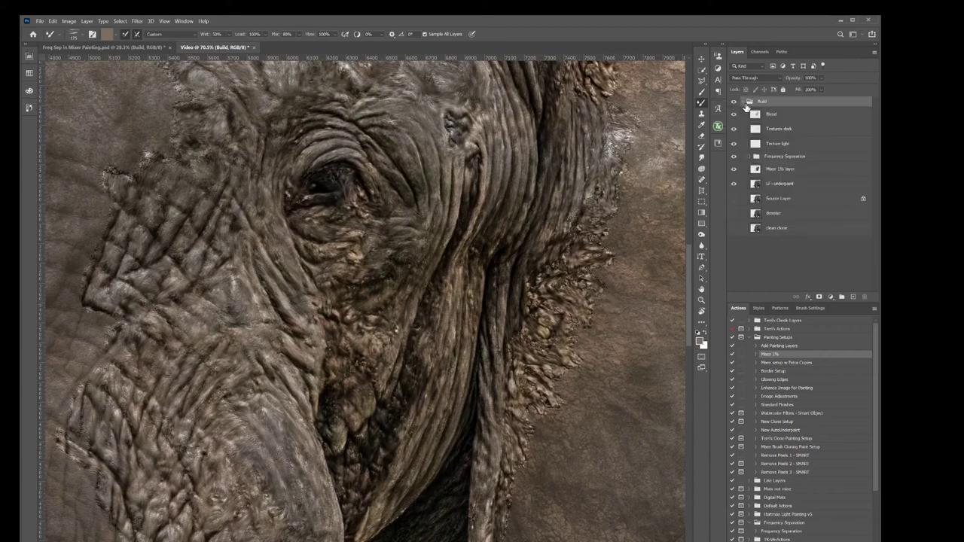
{"action": "left_click", "coordinate": [780, 200]}
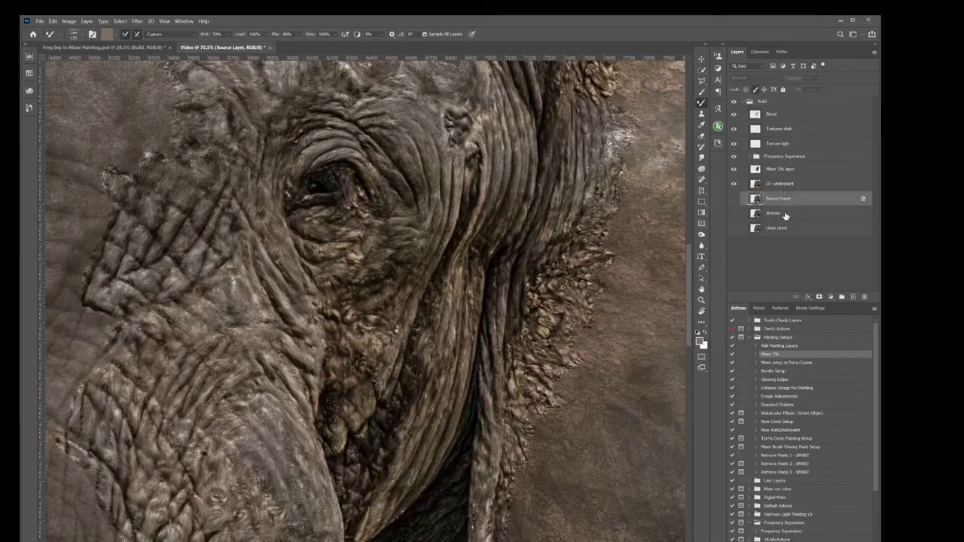
{"action": "left_click", "coordinate": [734, 199], "text": "alt"}
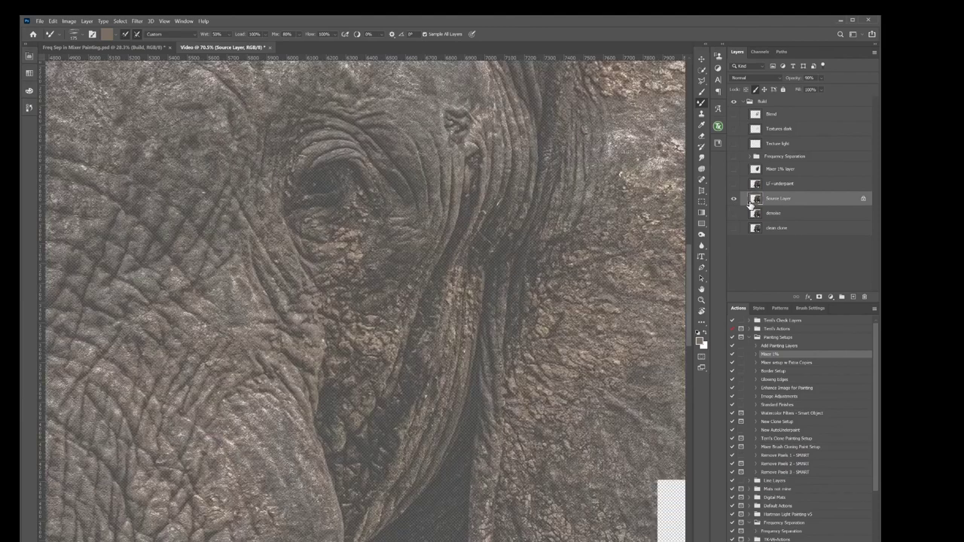
{"action": "left_click_drag", "start_coordinate": [791, 78], "coordinate": [868, 89]}
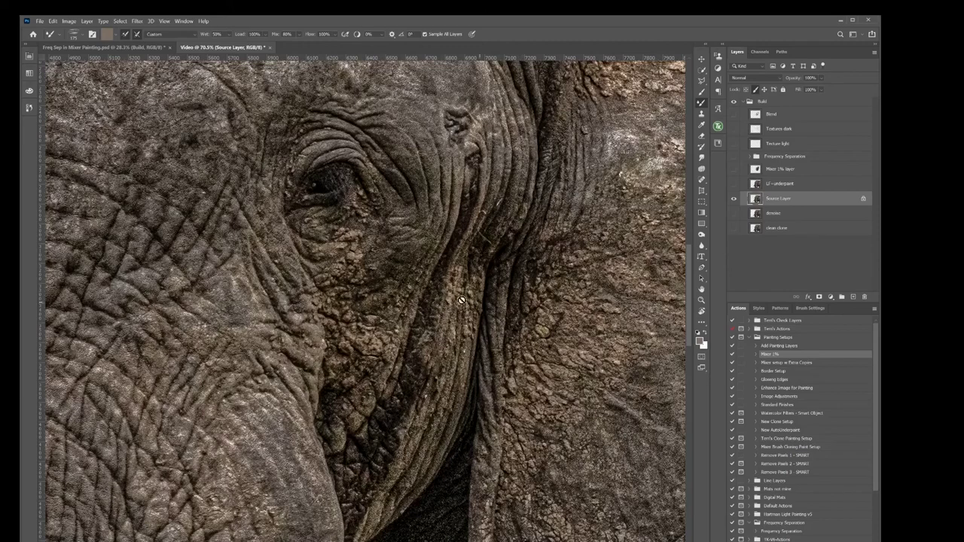
Step: Hide the Source Layer and examine the blurred LF-underpaint layer on its own
{"action": "left_click", "coordinate": [733, 198]}
{"action": "left_click", "coordinate": [734, 184]}
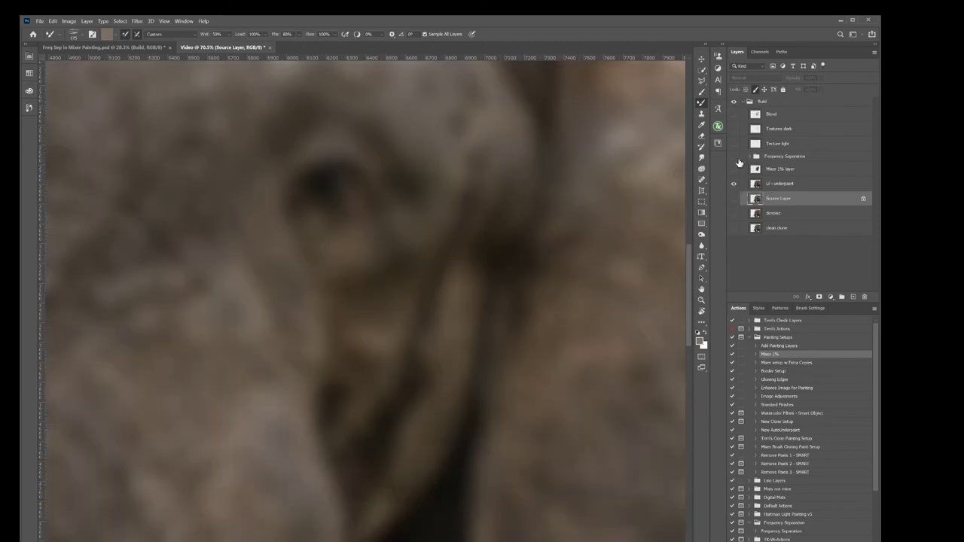
{"action": "left_click", "coordinate": [734, 157]}
{"action": "left_click", "coordinate": [734, 157]}
{"action": "left_click", "coordinate": [775, 186]}
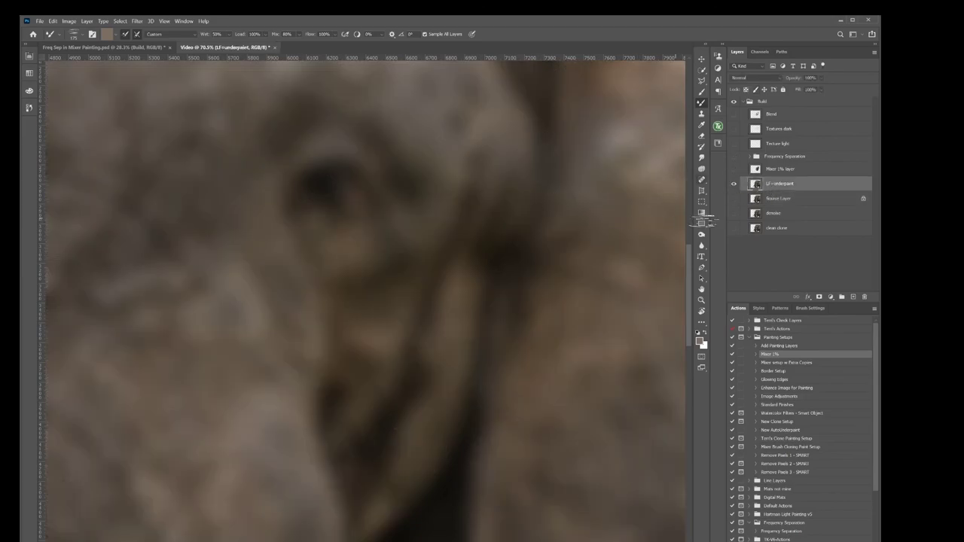
Step: Examine the Frequency Separation group on its own, followed by the Mixer 1% layer on its own
{"action": "left_click", "coordinate": [734, 183]}
{"action": "left_click", "coordinate": [733, 156]}
{"action": "left_click", "coordinate": [780, 156]}
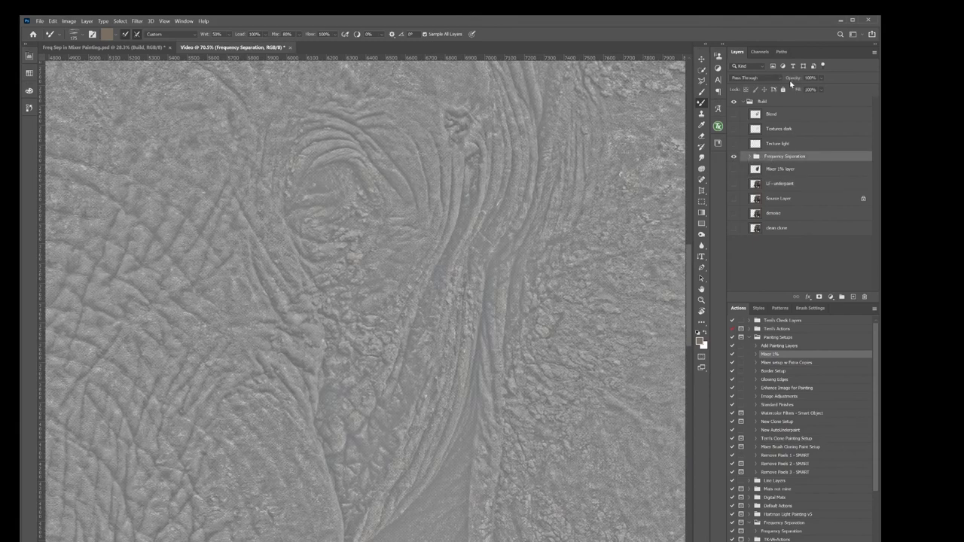
{"action": "left_click", "coordinate": [734, 157]}
{"action": "left_click", "coordinate": [735, 170]}
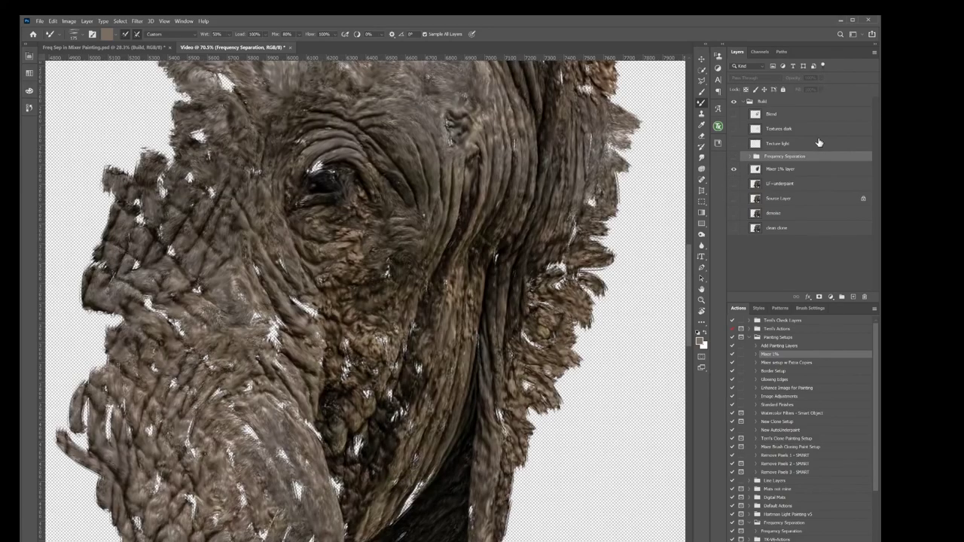
Step: Turn the LF-underpaint layer, Frequency Separation group, Texture light, Textures dark and Blend layers back on over the Mixer 1% layer
{"action": "left_click", "coordinate": [734, 184]}
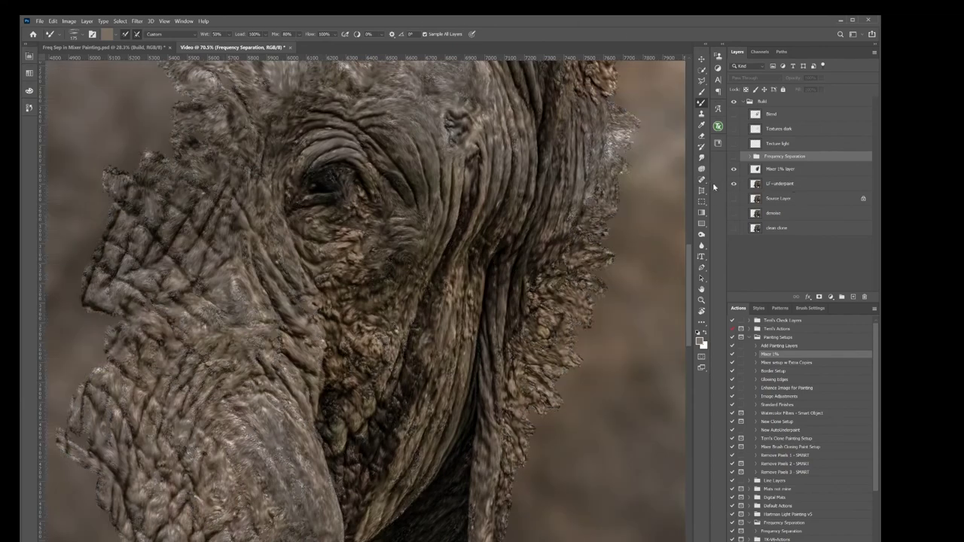
{"action": "left_click", "coordinate": [735, 156]}
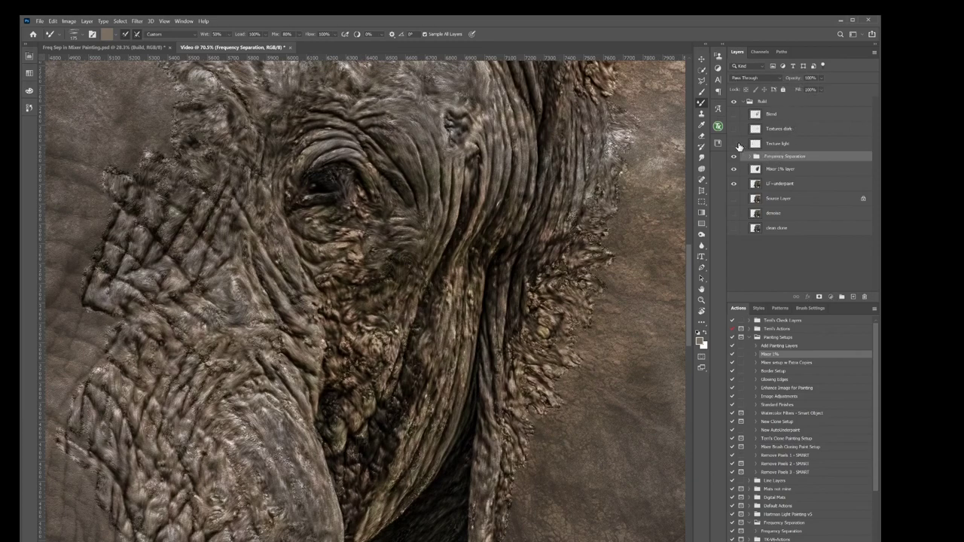
{"action": "left_click", "coordinate": [734, 128]}
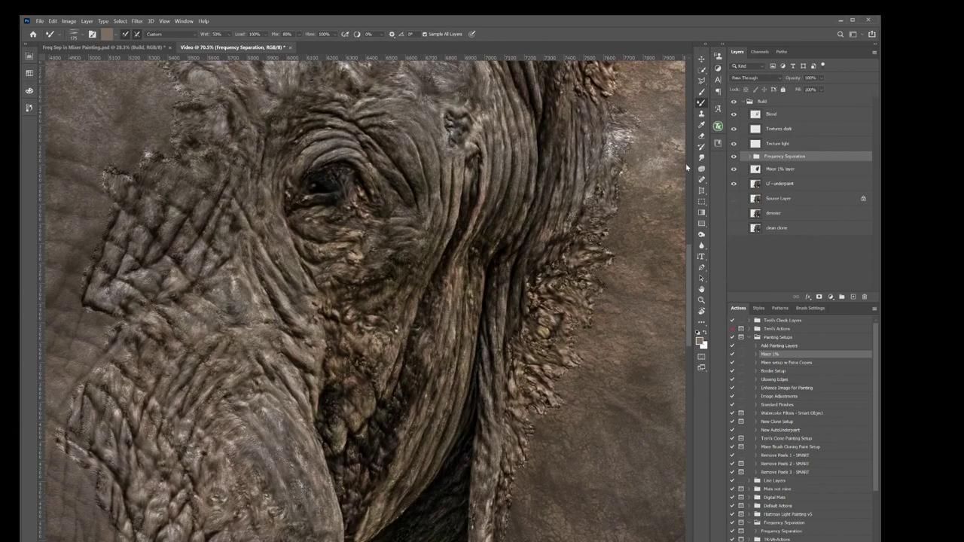
Step: Collapse the Build group and examine the painted area in relation to the whole elephant
{"action": "left_click", "coordinate": [745, 103]}
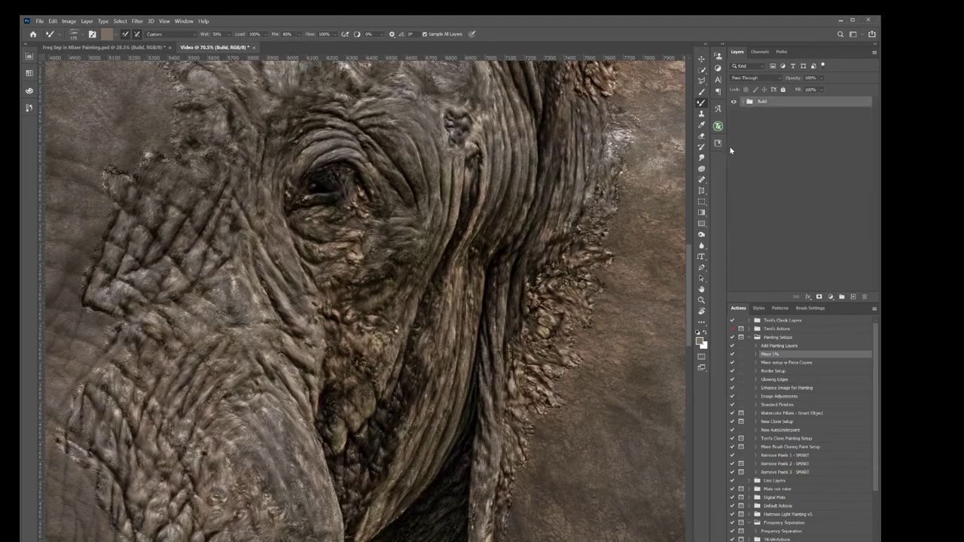
{"action": "left_click", "coordinate": [701, 300]}
{"action": "left_click", "coordinate": [559, 295], "text": "alt"}
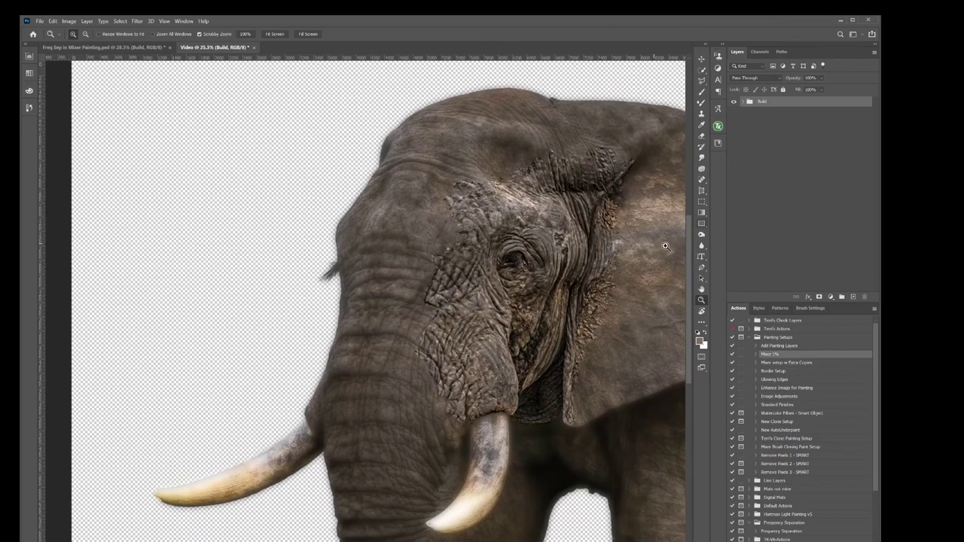
{"action": "scroll", "coordinate": [690, 280], "scroll_direction": "up", "scroll_amount": 1}
{"action": "left_click_drag", "start_coordinate": [690, 280], "coordinate": [689, 295]}
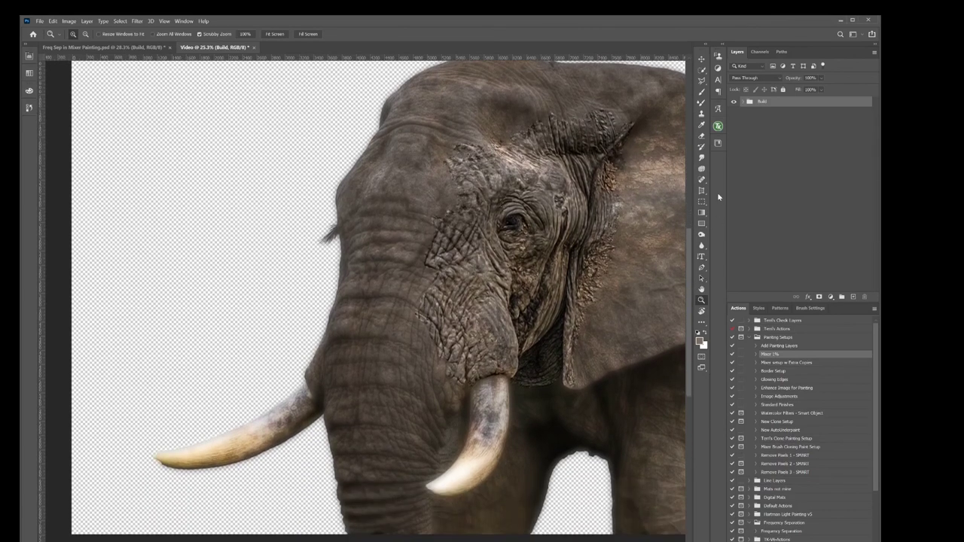